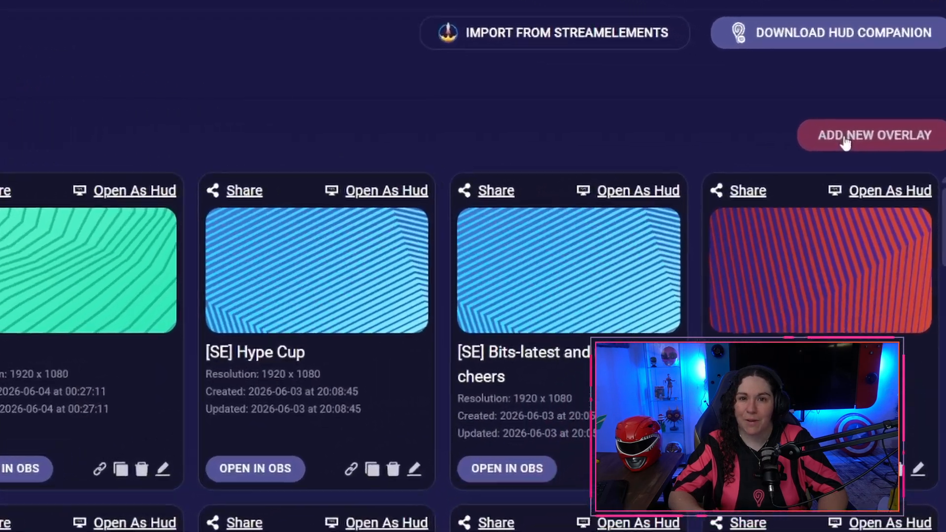
- Create a new blank overlay named Alerts at 1080p resolution
{"action": "left_click", "coordinate": [872, 127]}
{"action": "scroll", "coordinate": [286, 199], "scroll_direction": "down", "scroll_amount": 1}
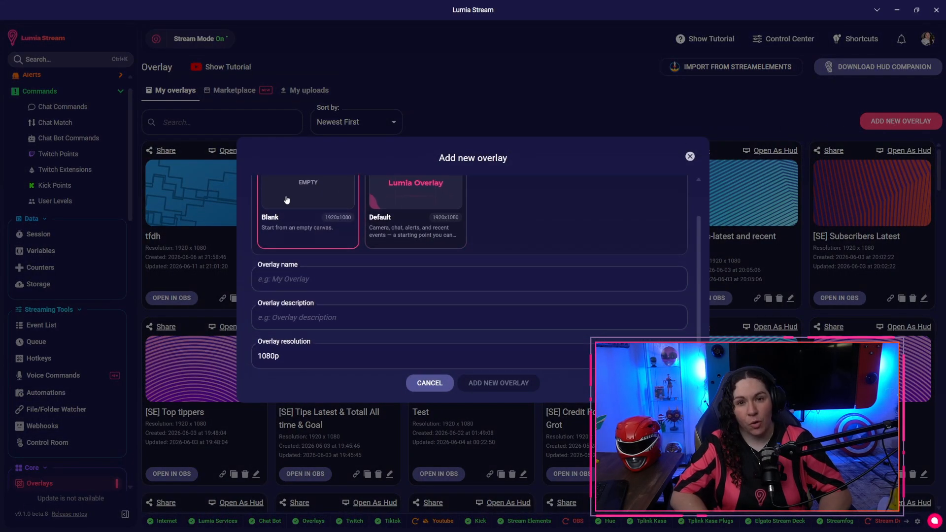
{"action": "left_click", "coordinate": [291, 280]}
{"action": "type", "text": "Alerts"}
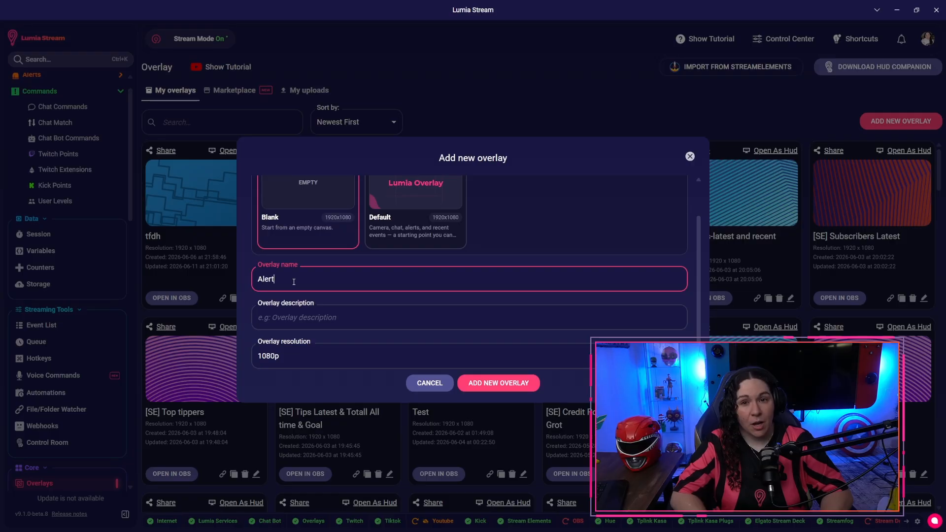
{"action": "left_click", "coordinate": [499, 383]}
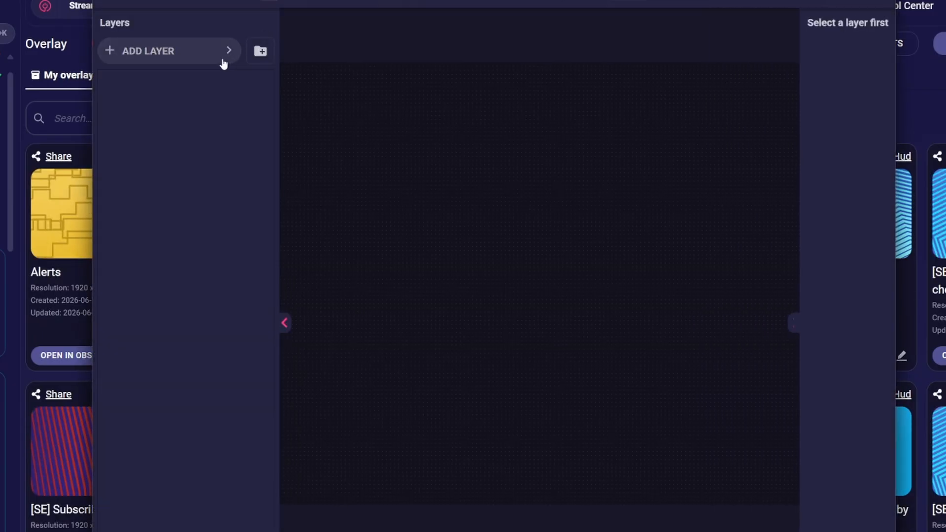
- Add an Alert layer from the Alerts category to the empty overlay
{"action": "left_click", "coordinate": [185, 55]}
{"action": "left_click", "coordinate": [315, 202]}
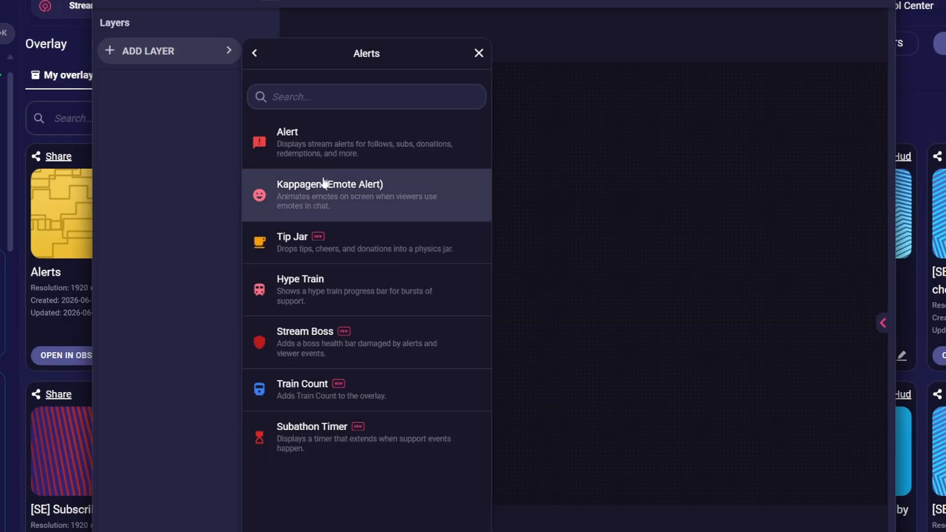
{"action": "left_click", "coordinate": [326, 142]}
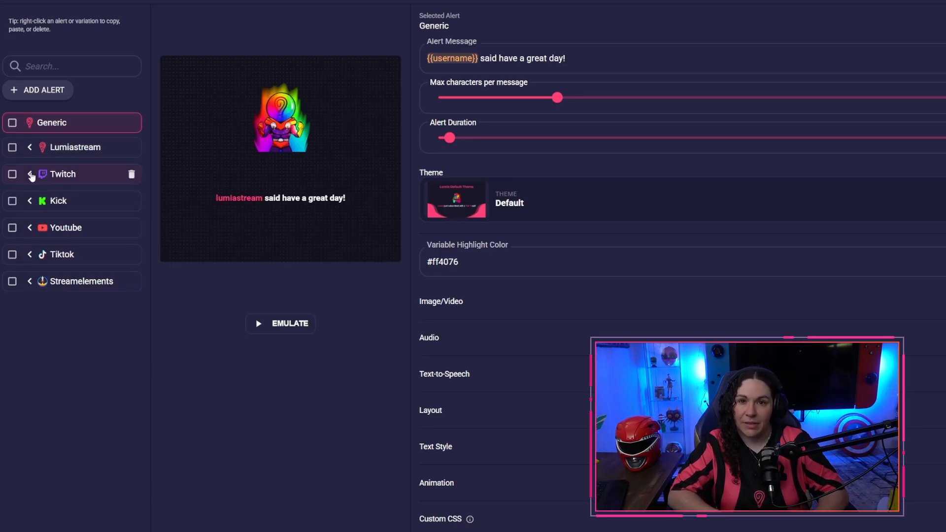
- Add a variation named "10 bits" to the Twitch Bits alert, with the condition Bits Amount is equal to 10
{"action": "left_click", "coordinate": [68, 180]}
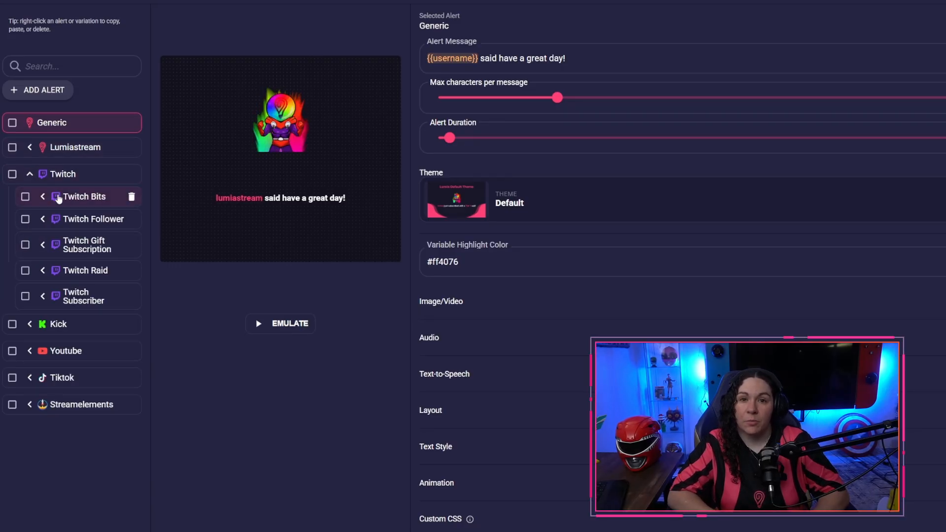
{"action": "left_click", "coordinate": [58, 197]}
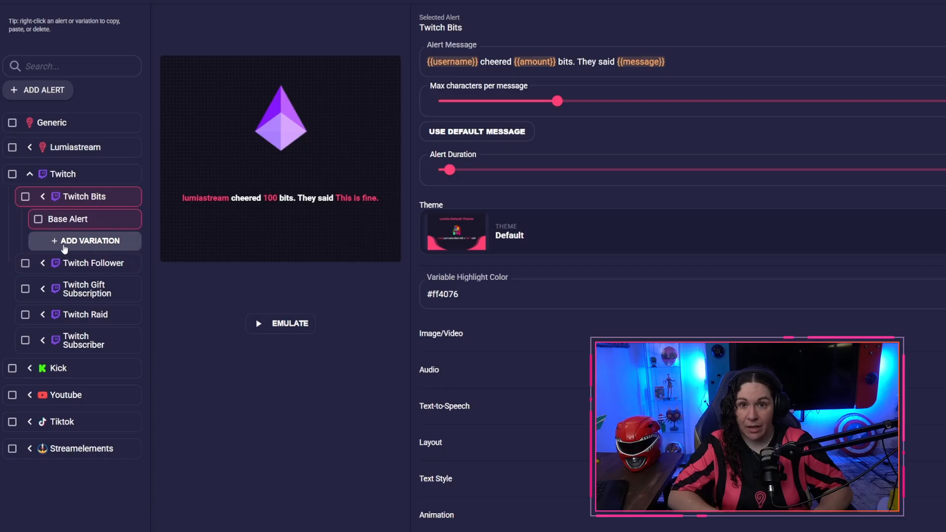
{"action": "left_click", "coordinate": [63, 243]}
{"action": "left_click", "coordinate": [112, 53]}
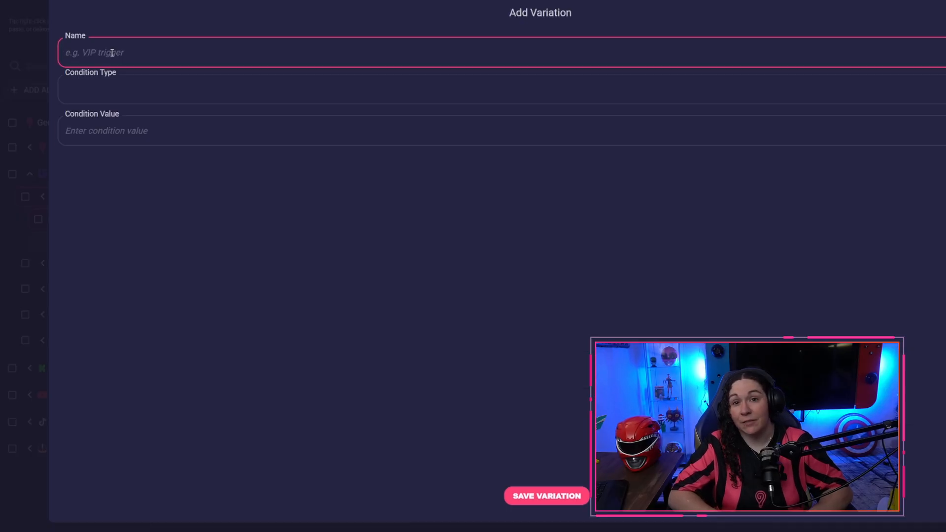
{"action": "left_click", "coordinate": [112, 87]}
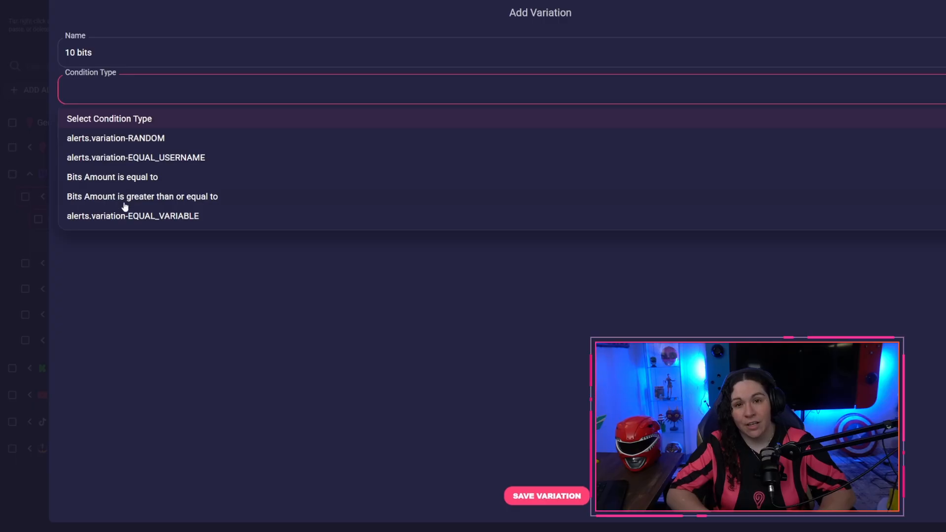
{"action": "left_click", "coordinate": [123, 179]}
{"action": "left_click", "coordinate": [129, 127]}
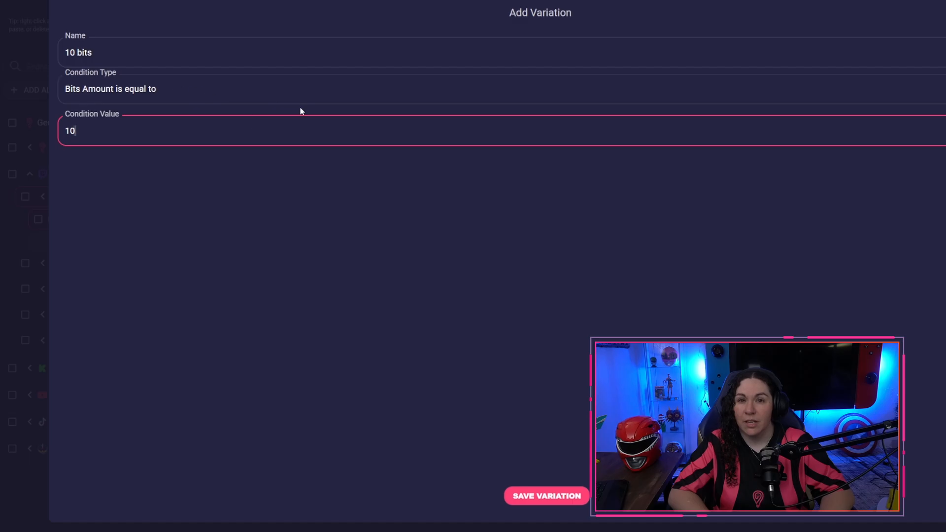
{"action": "left_click", "coordinate": [550, 498]}
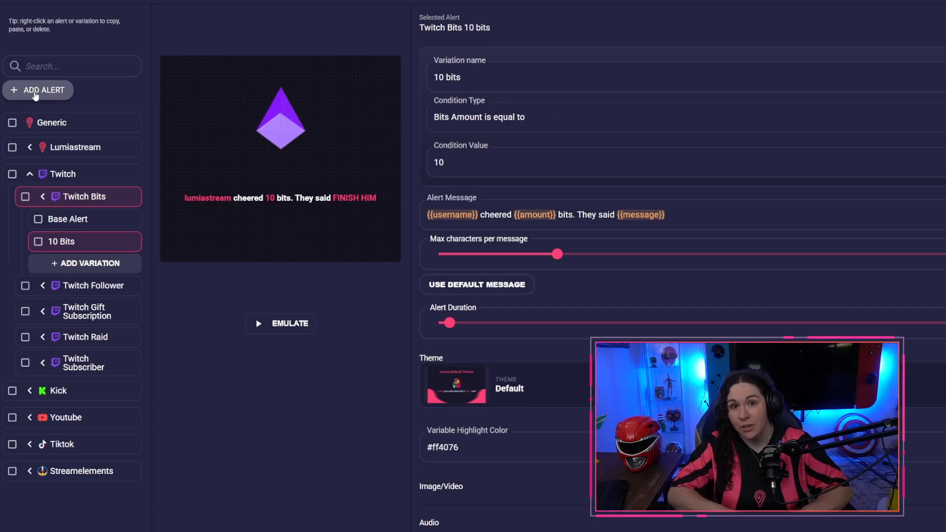
- Browse the alerts that can be added, from Lumiastream and Twitch through Facebook, Fourthwall and Kofi
{"action": "left_click", "coordinate": [37, 91]}
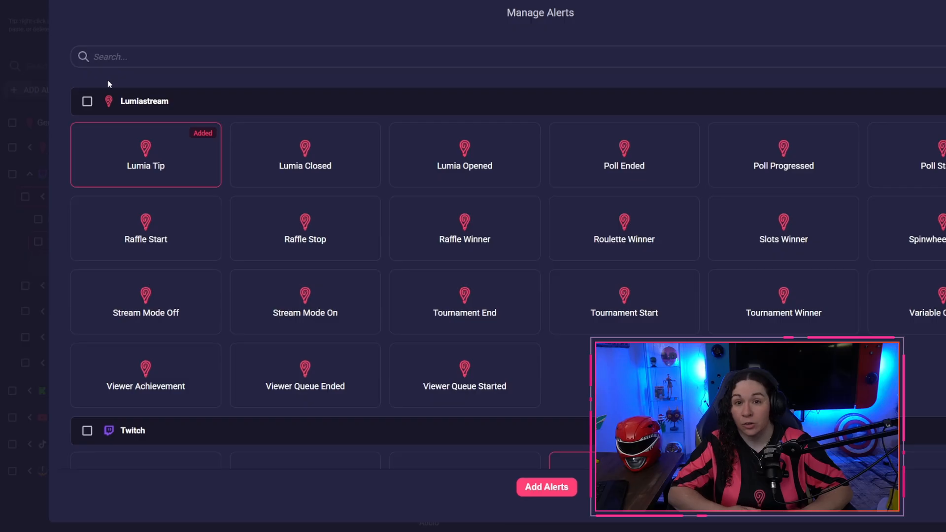
{"action": "scroll", "coordinate": [564, 273], "scroll_direction": "down", "scroll_amount": 10}
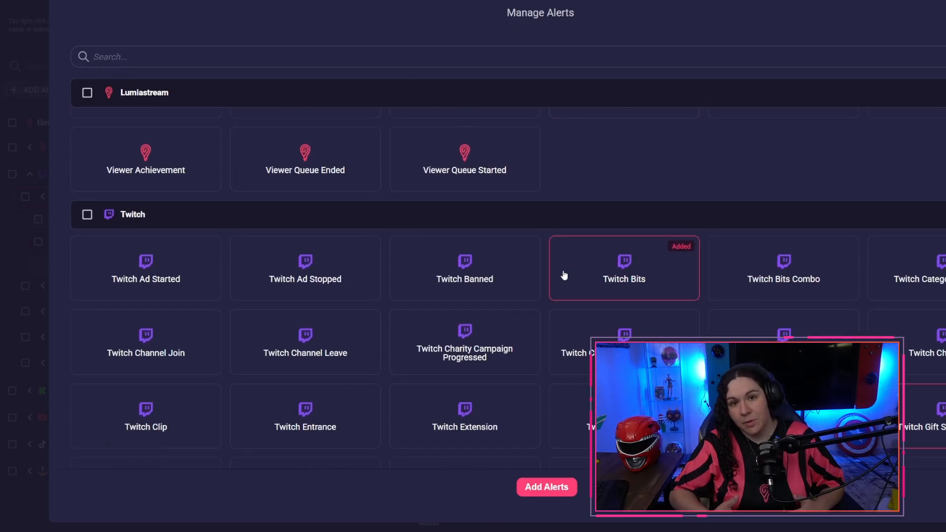
{"action": "scroll", "coordinate": [519, 298], "scroll_direction": "down", "scroll_amount": 15}
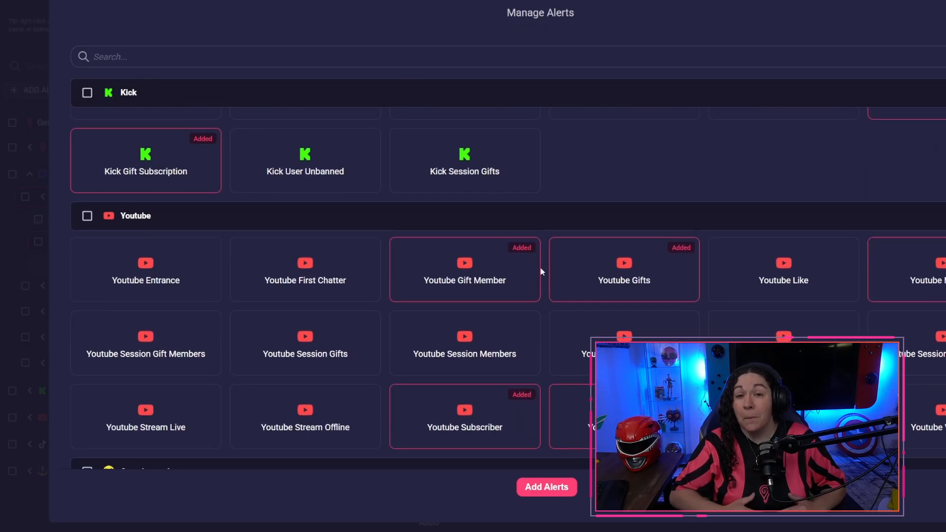
{"action": "scroll", "coordinate": [571, 268], "scroll_direction": "down", "scroll_amount": 15}
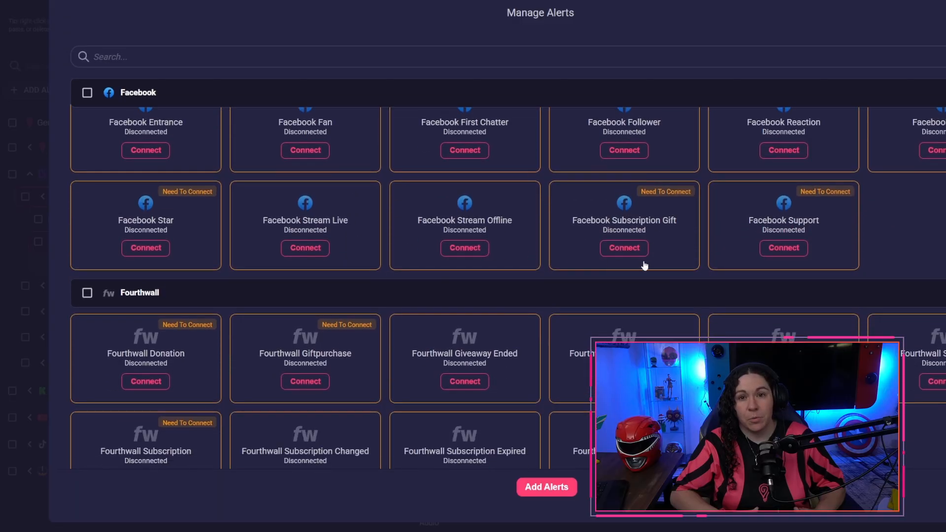
{"action": "scroll", "coordinate": [306, 282], "scroll_direction": "down", "scroll_amount": 3}
{"action": "scroll", "coordinate": [680, 312], "scroll_direction": "up", "scroll_amount": 10}
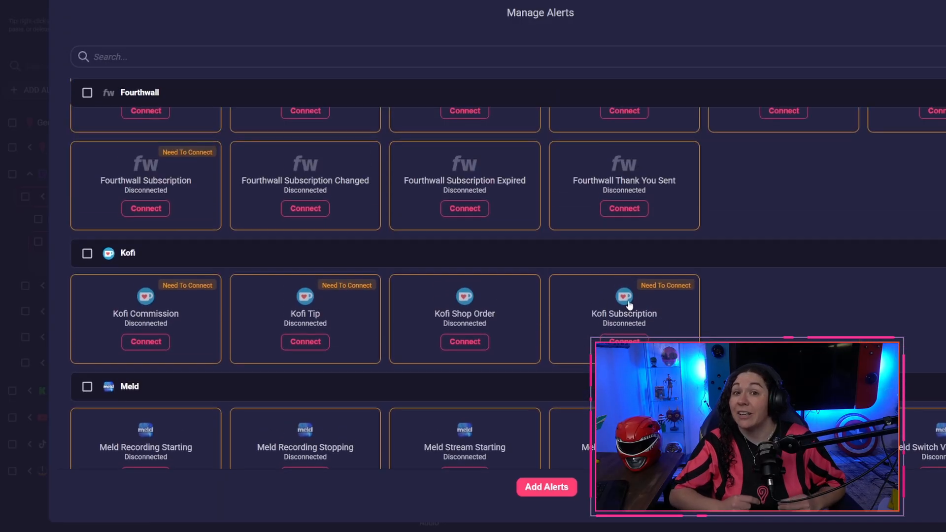
{"action": "scroll", "coordinate": [466, 288], "scroll_direction": "up", "scroll_amount": 3}
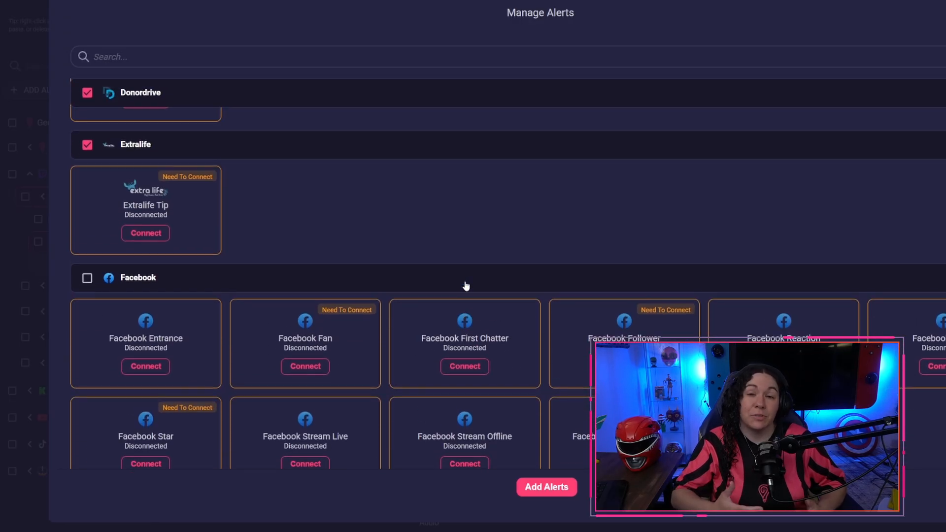
- View the Extralife connection form reached from the disconnected Extralife Tip alert, and close it
{"action": "left_click", "coordinate": [151, 241]}
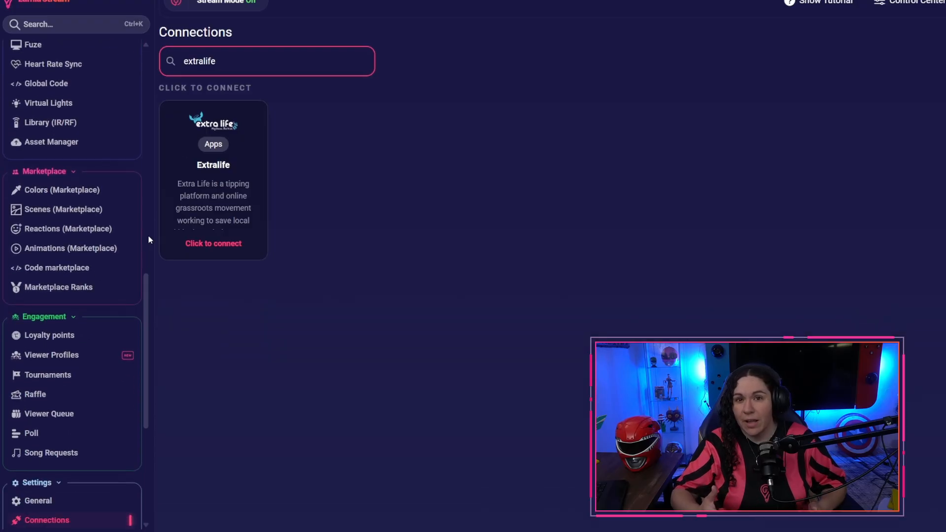
{"action": "left_click", "coordinate": [209, 244]}
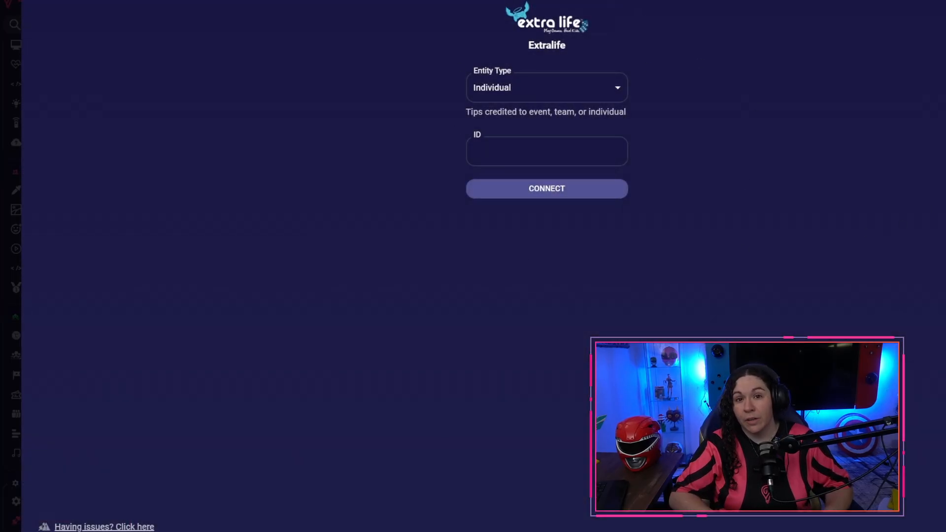
{"action": "left_click", "coordinate": [837, 97]}
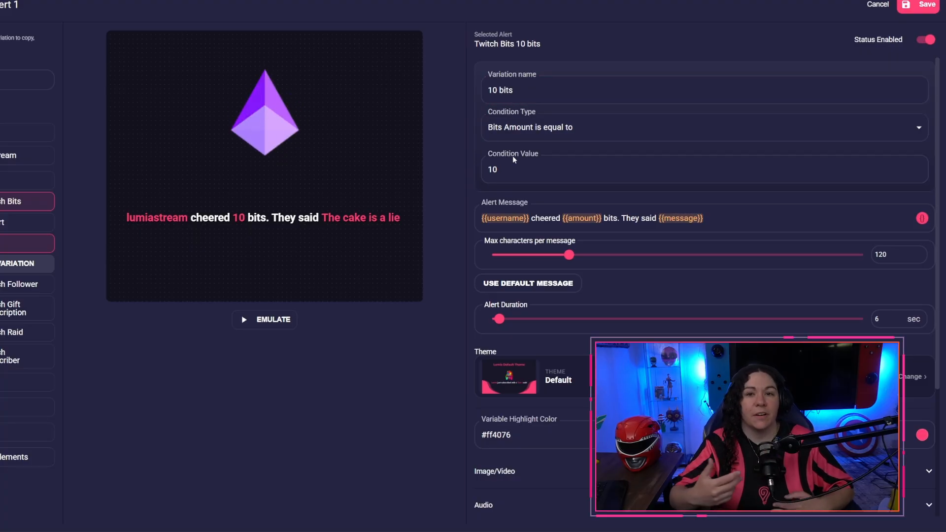
- Try a condition value of 100 on the 10 bits variation, check the condition types, and restore the value to 10
{"action": "left_click", "coordinate": [505, 168]}
{"action": "type", "text": "0"}
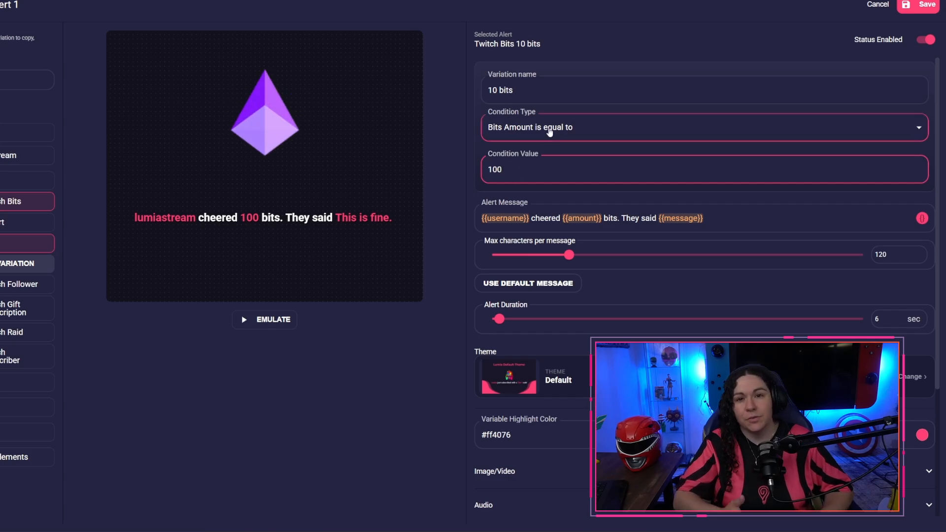
{"action": "left_click", "coordinate": [549, 131]}
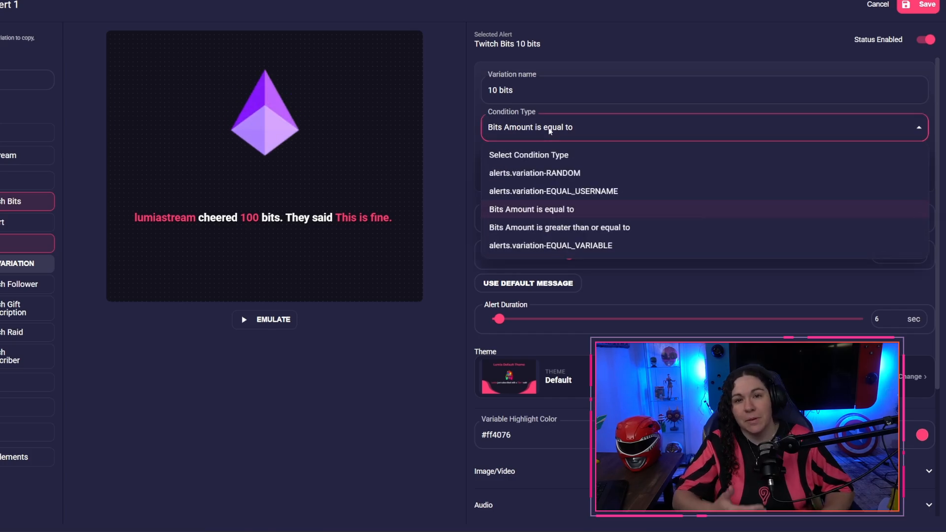
{"action": "left_click", "coordinate": [442, 125]}
{"action": "left_click", "coordinate": [515, 170]}
{"action": "key", "text": "BackSpace"}
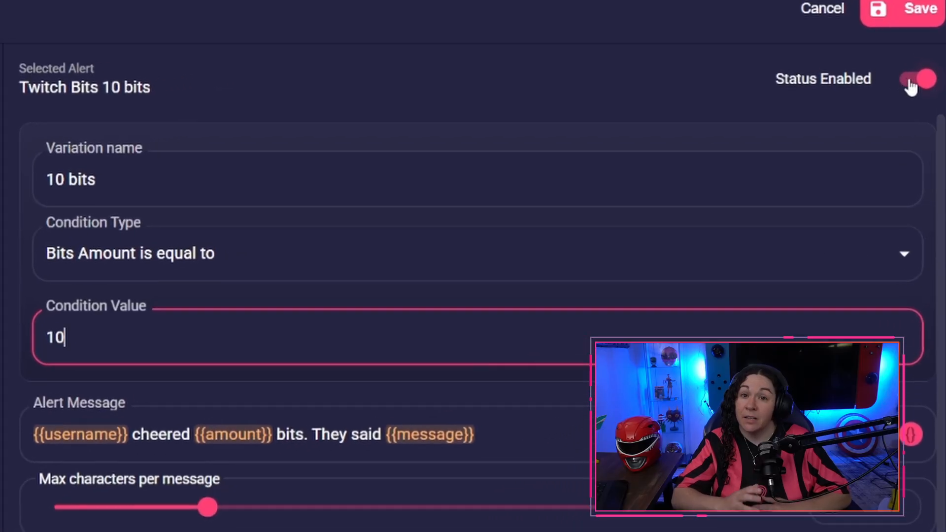
- Start deleting the 10 bits variation of the Twitch Bits alert and cancel the deletion
{"action": "left_click", "coordinate": [912, 81]}
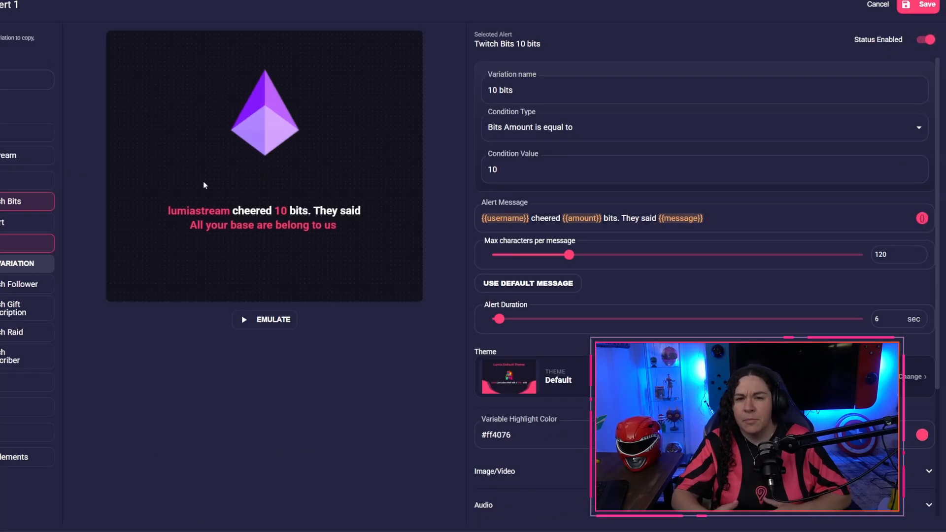
{"action": "left_click", "coordinate": [45, 243]}
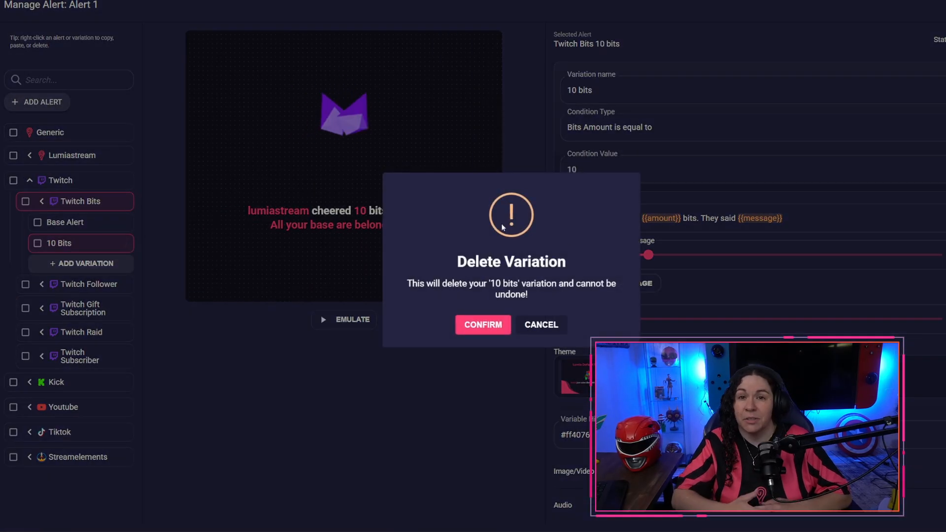
{"action": "left_click", "coordinate": [541, 325]}
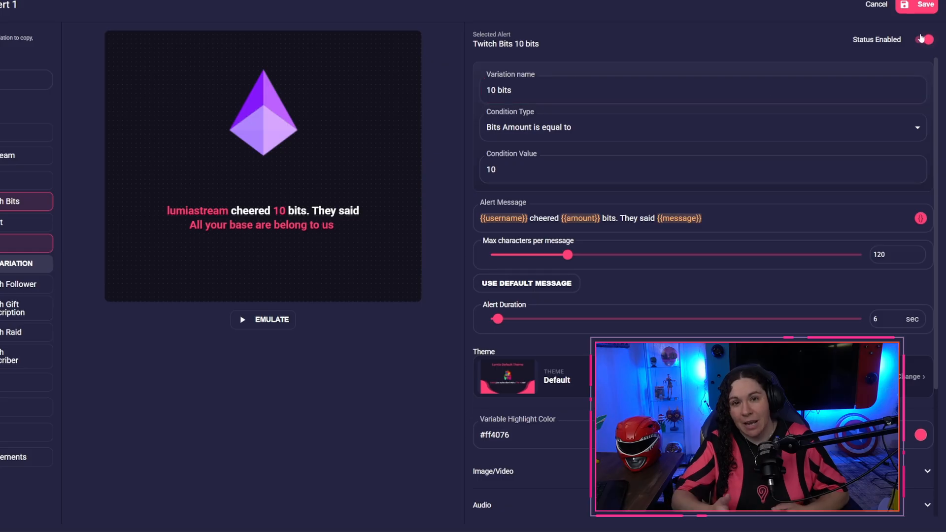
- Try disabling the 10 bits variation, view the Twitch Bits base alert, and return to the variation
{"action": "left_click", "coordinate": [922, 39]}
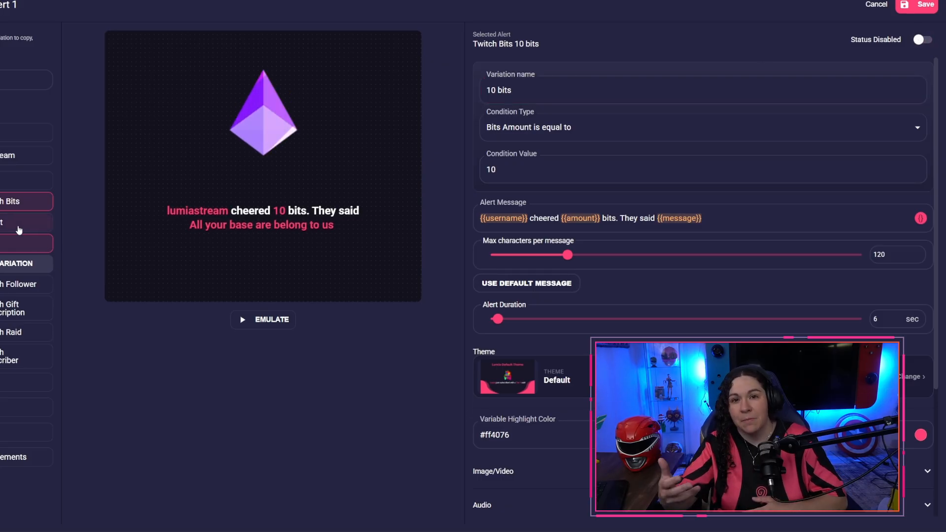
{"action": "left_click", "coordinate": [19, 229]}
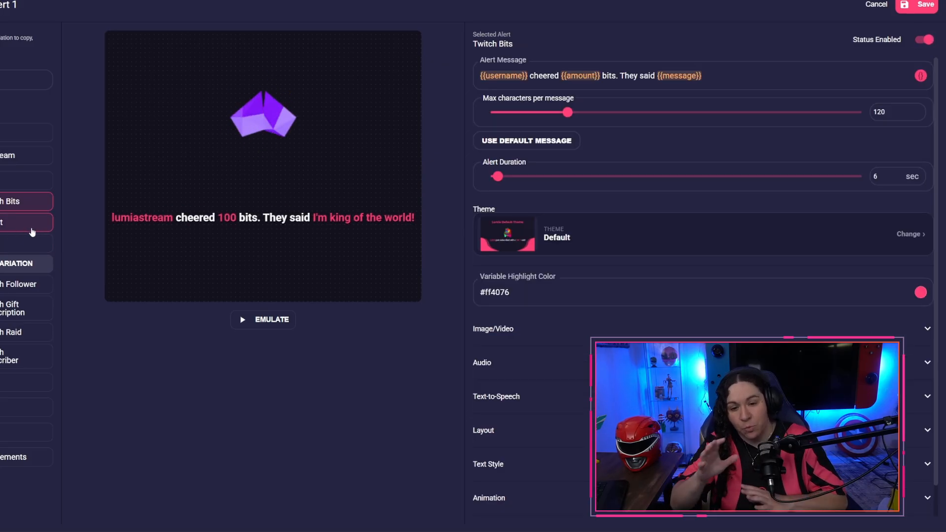
{"action": "left_click", "coordinate": [26, 246]}
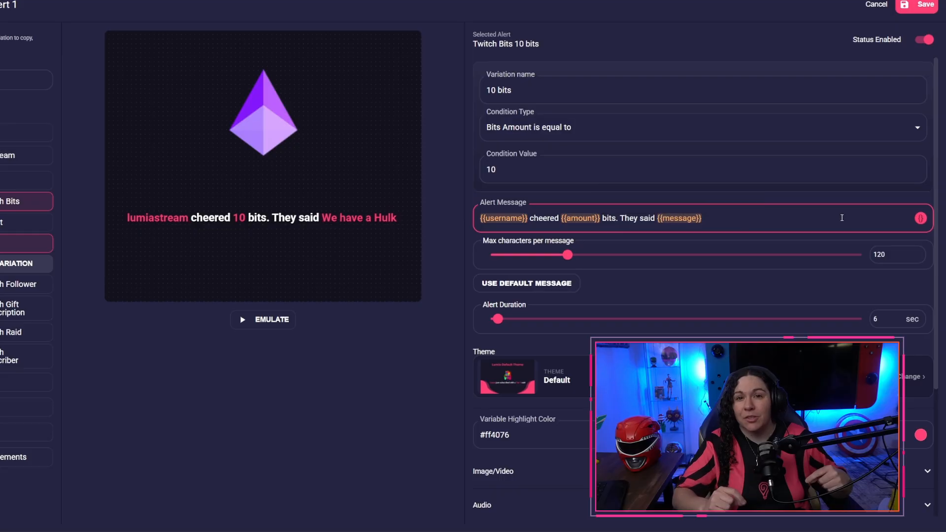
- Browse the available variables and insert {{coalesce={{display_name}},{{username}},Anonymous}} at the start of the 10 bits variation's alert message
{"action": "left_click", "coordinate": [922, 220]}
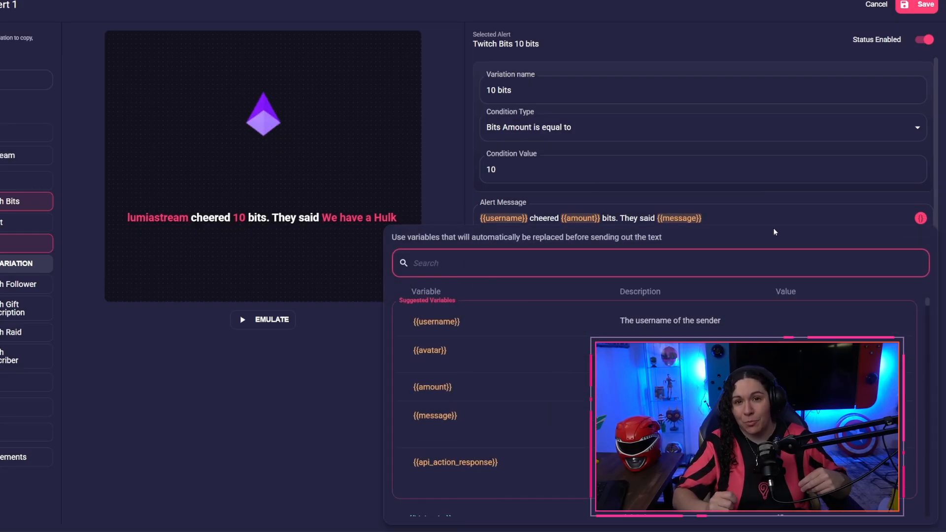
{"action": "scroll", "coordinate": [482, 317], "scroll_direction": "down", "scroll_amount": 2}
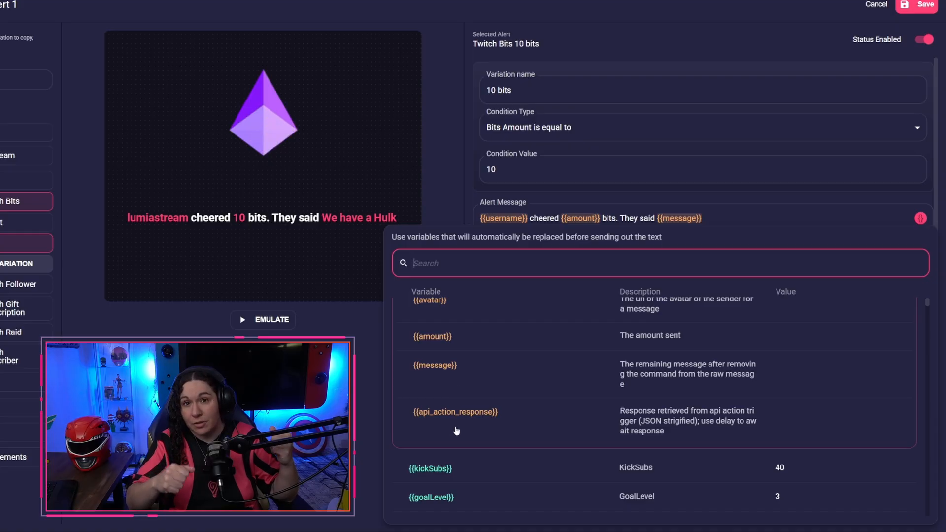
{"action": "scroll", "coordinate": [456, 431], "scroll_direction": "down", "scroll_amount": 5}
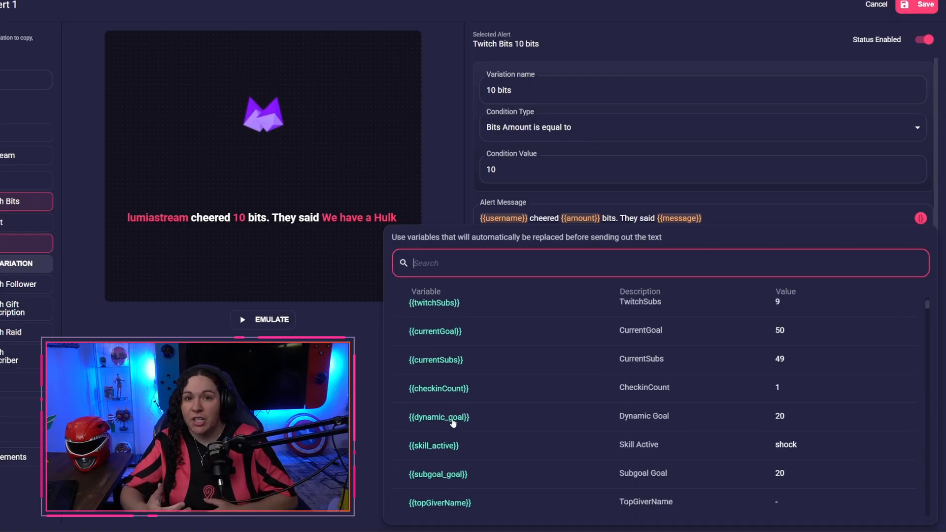
{"action": "scroll", "coordinate": [453, 422], "scroll_direction": "down", "scroll_amount": 4}
{"action": "scroll", "coordinate": [455, 419], "scroll_direction": "up", "scroll_amount": 10}
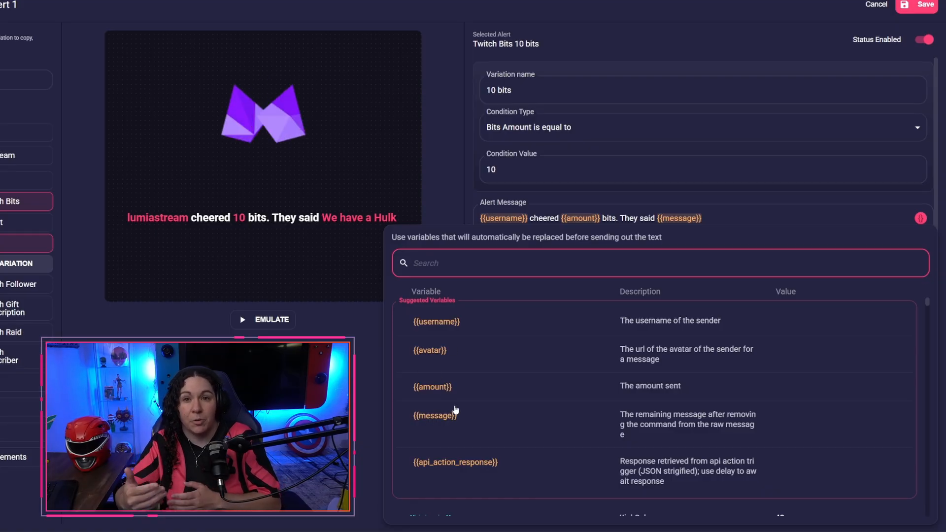
{"action": "scroll", "coordinate": [455, 410], "scroll_direction": "down", "scroll_amount": 15}
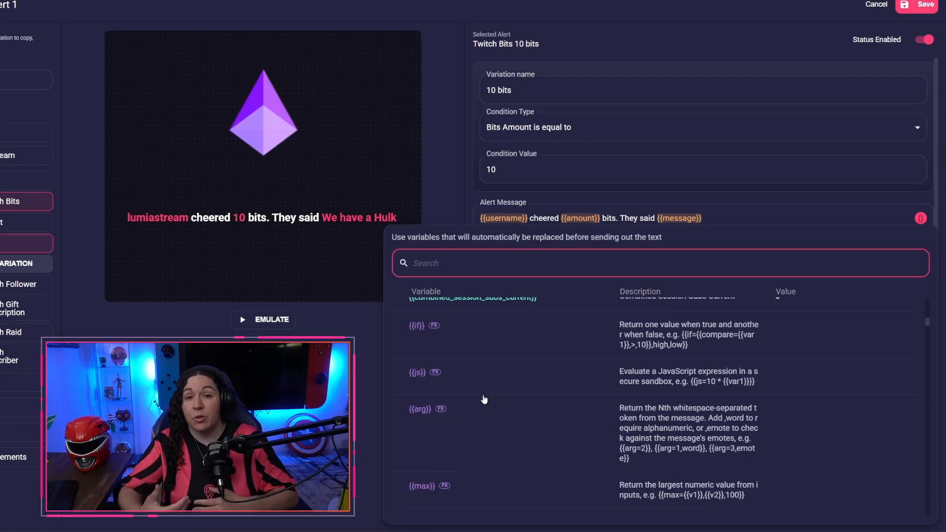
{"action": "scroll", "coordinate": [498, 395], "scroll_direction": "down", "scroll_amount": 10}
{"action": "left_click", "coordinate": [439, 342]}
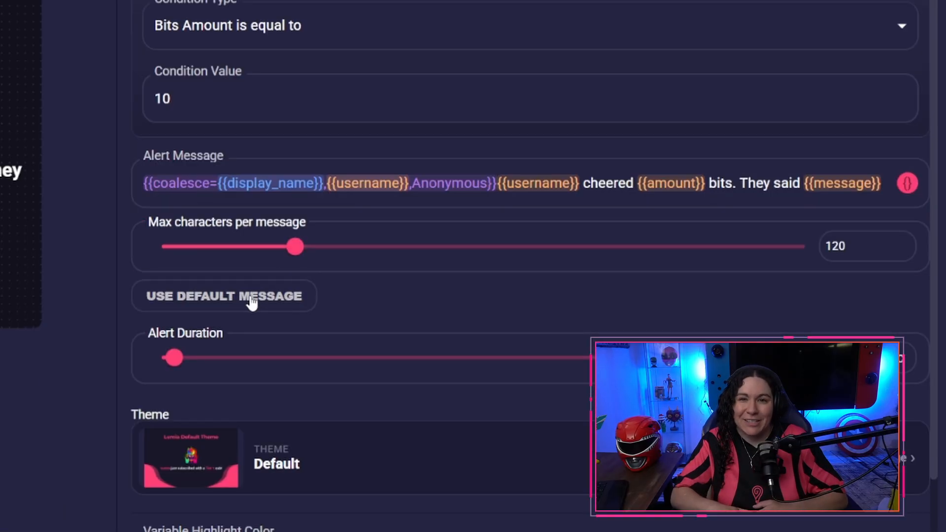
- Restore the default alert message for the 10 bits variation and set its alert duration to 8 seconds
{"action": "left_click", "coordinate": [251, 297]}
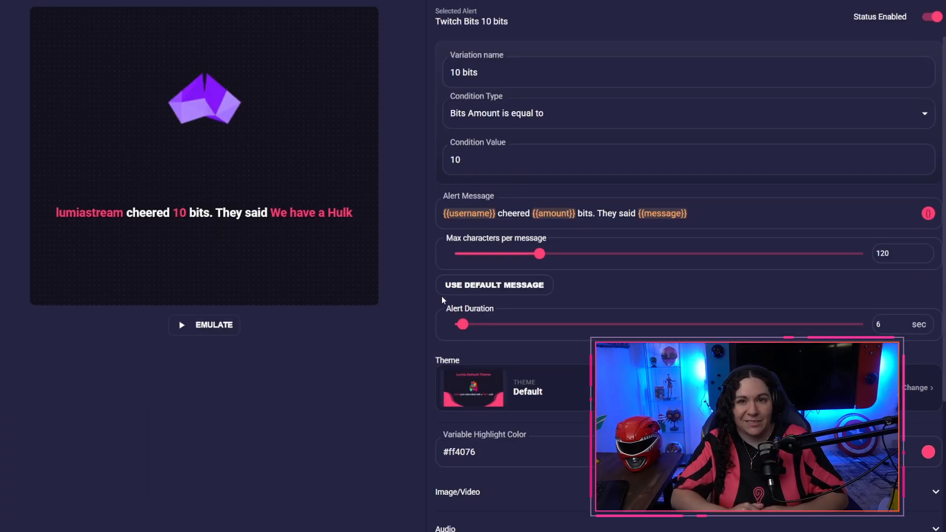
{"action": "mouse_move", "coordinate": [463, 324]}
{"action": "left_mouse_down"}
{"action": "mouse_move", "coordinate": [486, 325]}
{"action": "mouse_move", "coordinate": [467, 337]}
{"action": "mouse_move", "coordinate": [486, 325]}
{"action": "mouse_move", "coordinate": [466, 326]}
{"action": "left_mouse_up"}
{"action": "scroll", "coordinate": [450, 334], "scroll_direction": "down", "scroll_amount": 1}
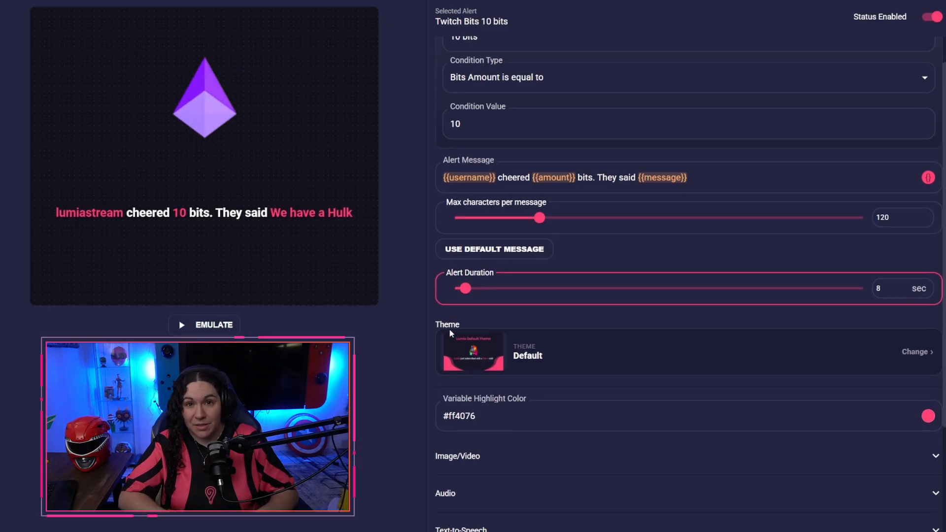
- Try the Fatality, Polaroid and Mario Coin themes on the 10 bits variation
{"action": "left_click", "coordinate": [574, 329]}
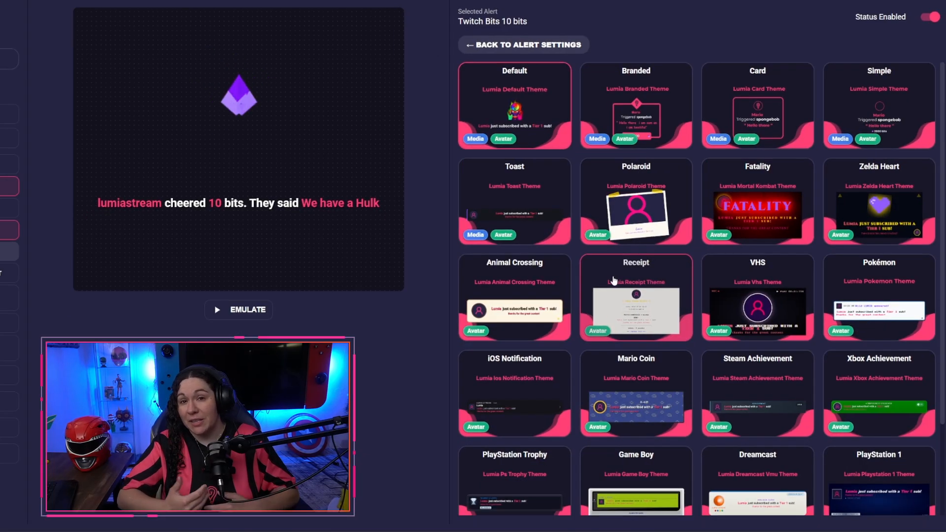
{"action": "scroll", "coordinate": [613, 281], "scroll_direction": "down", "scroll_amount": 2}
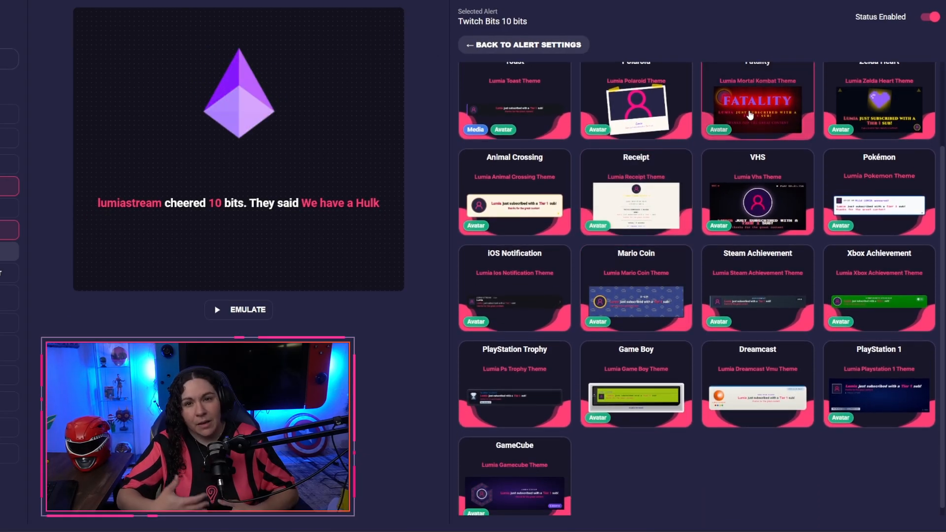
{"action": "left_click", "coordinate": [750, 115]}
{"action": "left_click", "coordinate": [535, 281]}
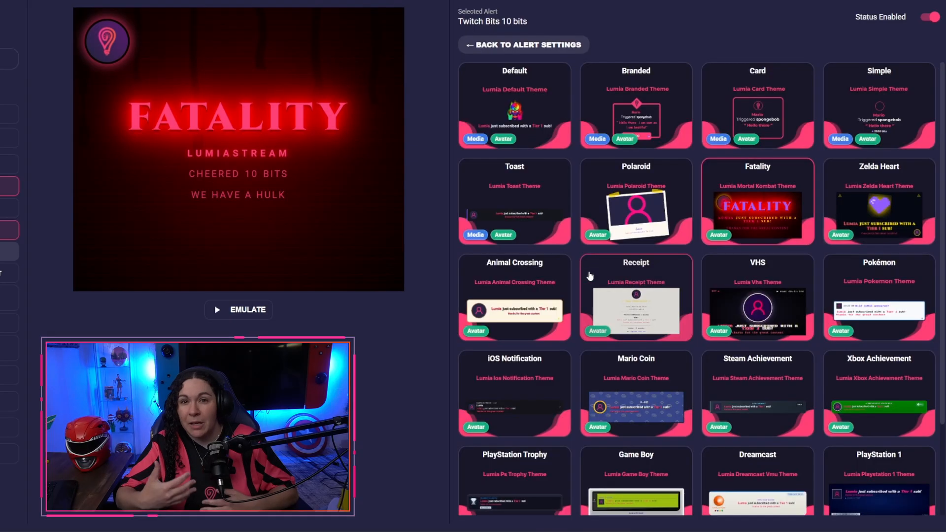
{"action": "left_click", "coordinate": [591, 224]}
{"action": "left_click", "coordinate": [600, 270]}
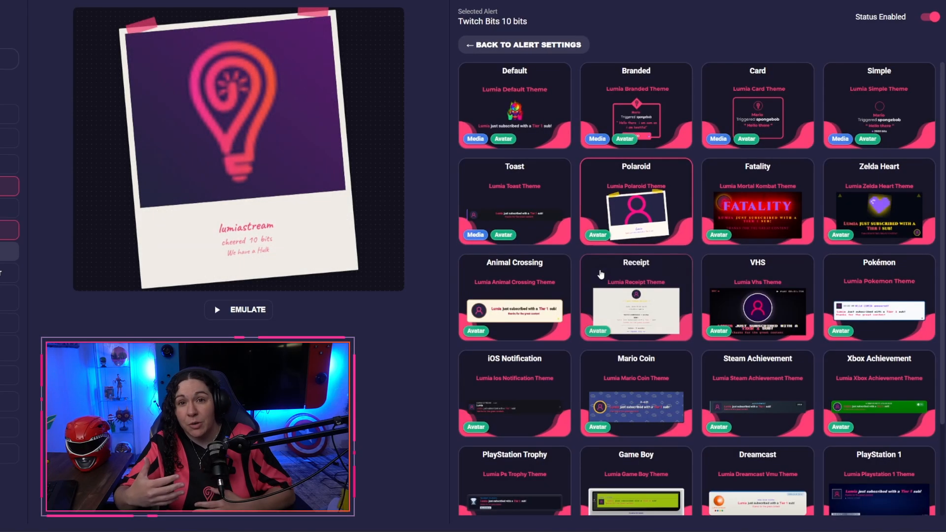
{"action": "scroll", "coordinate": [606, 276], "scroll_direction": "down", "scroll_amount": 2}
{"action": "left_click", "coordinate": [603, 276]}
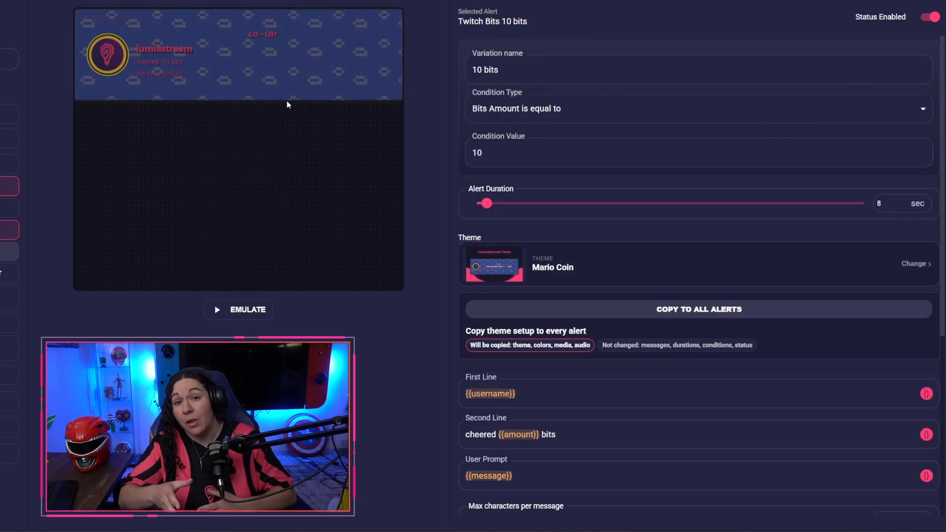
- Try the Xbox Achievement and GameCube themes on the 10 bits variation
{"action": "left_click", "coordinate": [583, 264]}
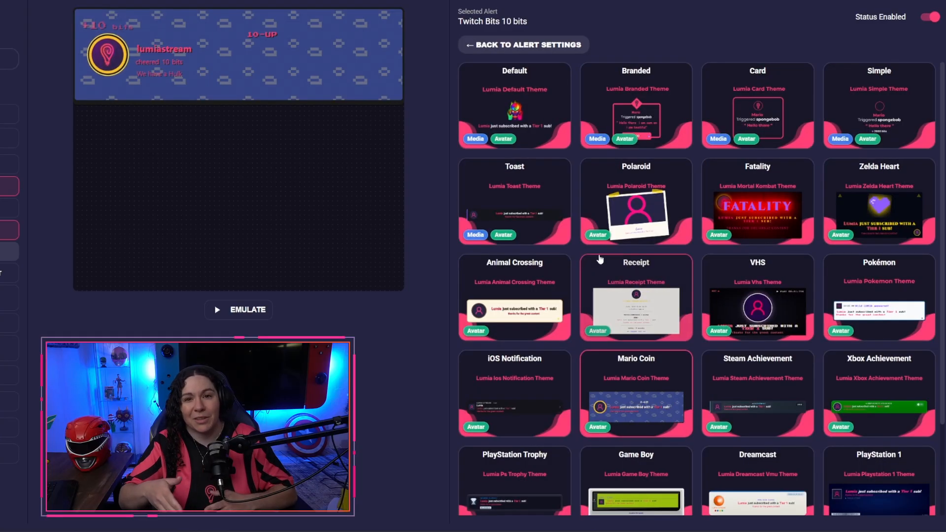
{"action": "scroll", "coordinate": [601, 260], "scroll_direction": "down", "scroll_amount": 2}
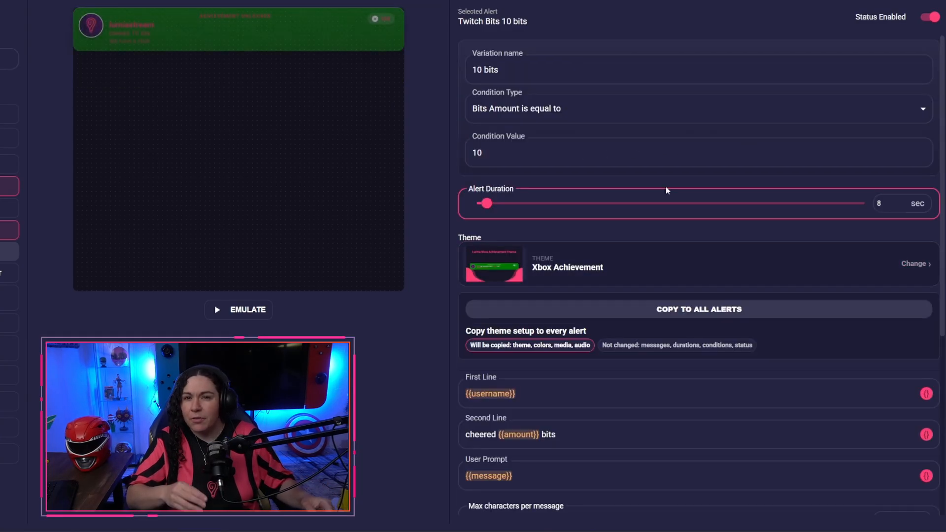
{"action": "left_click", "coordinate": [631, 268]}
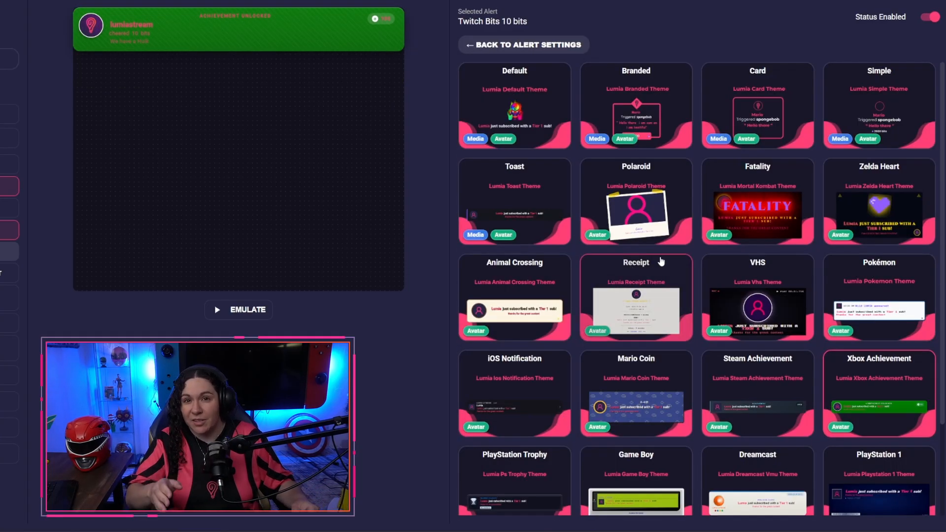
{"action": "scroll", "coordinate": [686, 258], "scroll_direction": "down", "scroll_amount": 3}
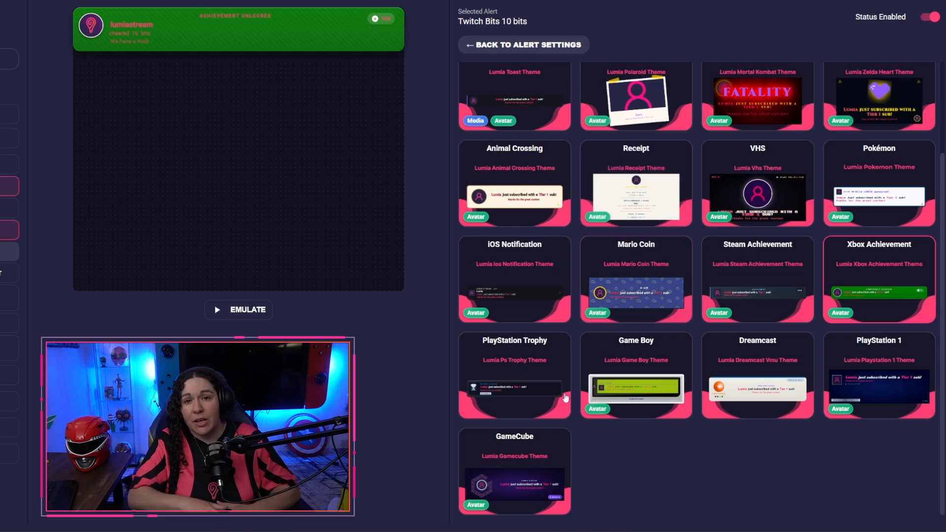
{"action": "left_click", "coordinate": [515, 473]}
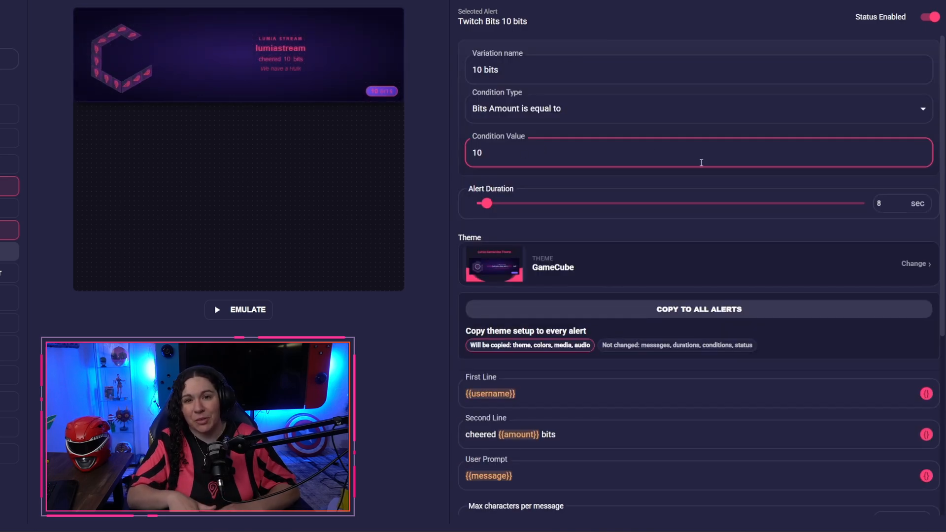
- Try the VHS theme and examine its First Line, Second Line and User Prompt text settings
{"action": "left_click", "coordinate": [625, 269]}
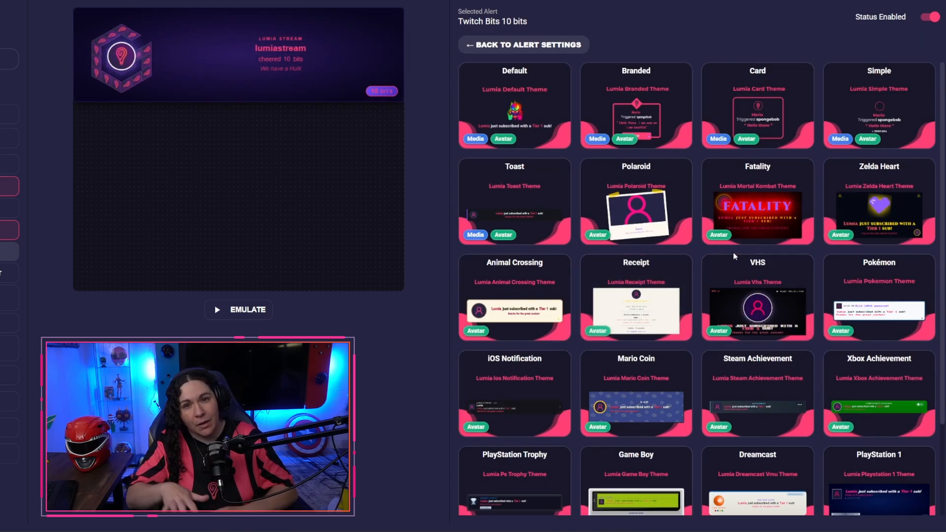
{"action": "left_click", "coordinate": [749, 296]}
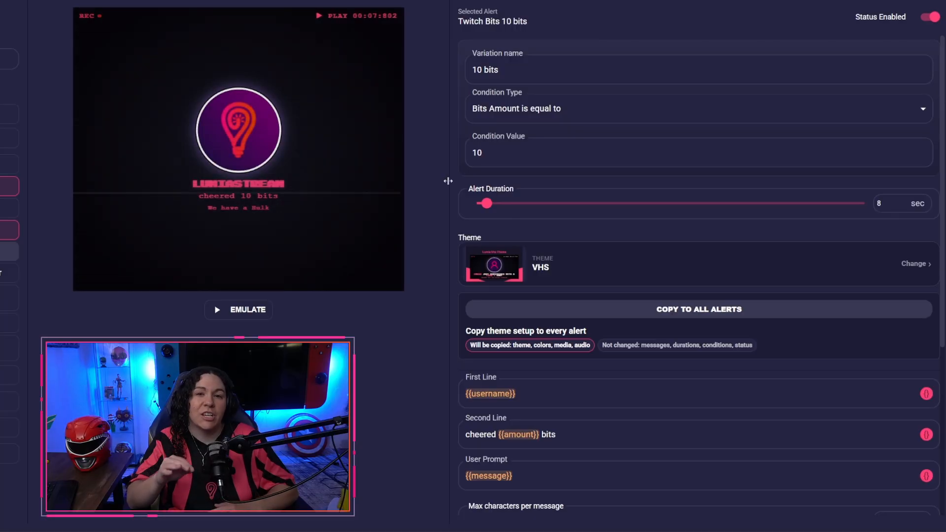
{"action": "left_click", "coordinate": [463, 380]}
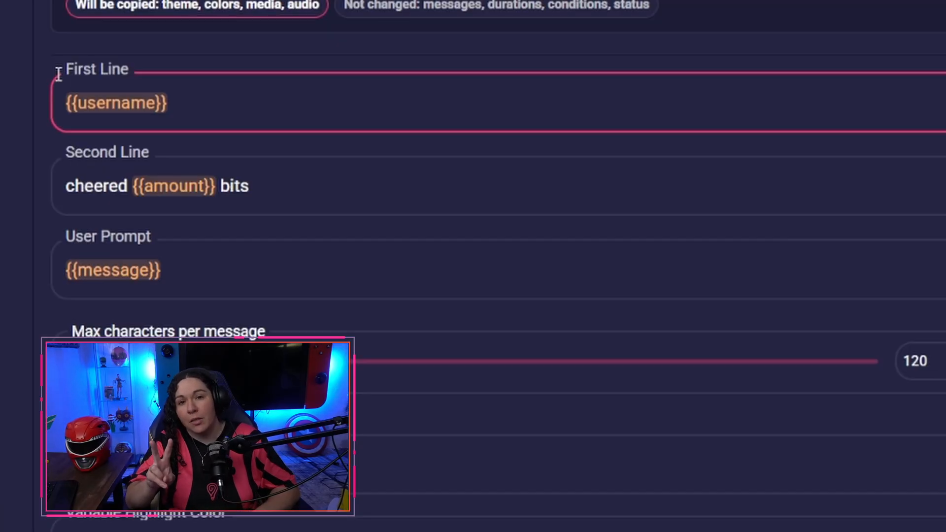
{"action": "scroll", "coordinate": [594, 295], "scroll_direction": "down", "scroll_amount": 2}
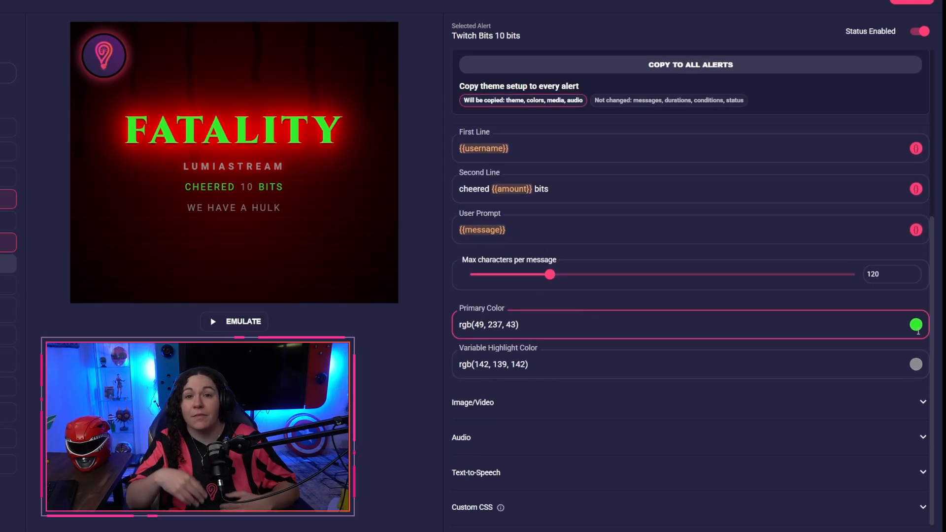
- Set the alert's primary color to blue, rgb(37, 10, 208)
{"action": "left_click", "coordinate": [916, 326]}
{"action": "left_click", "coordinate": [777, 500]}
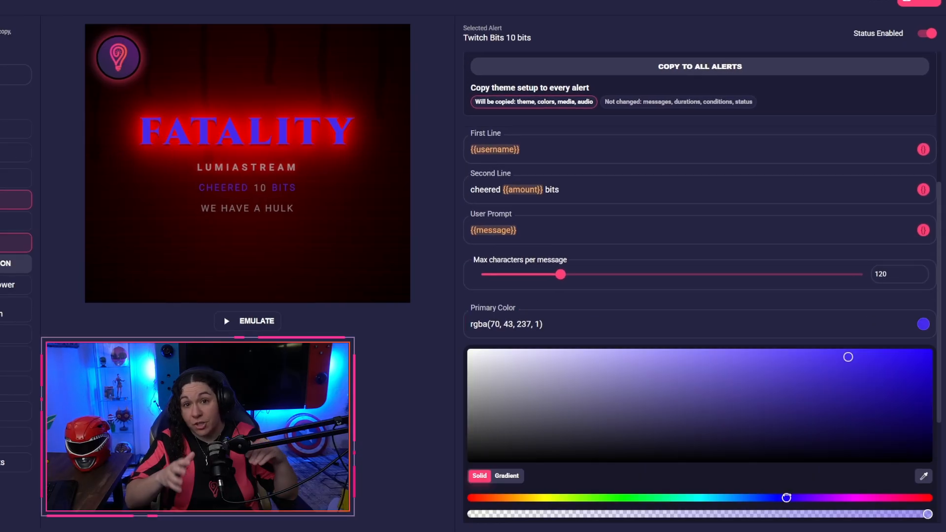
{"action": "left_click", "coordinate": [869, 388]}
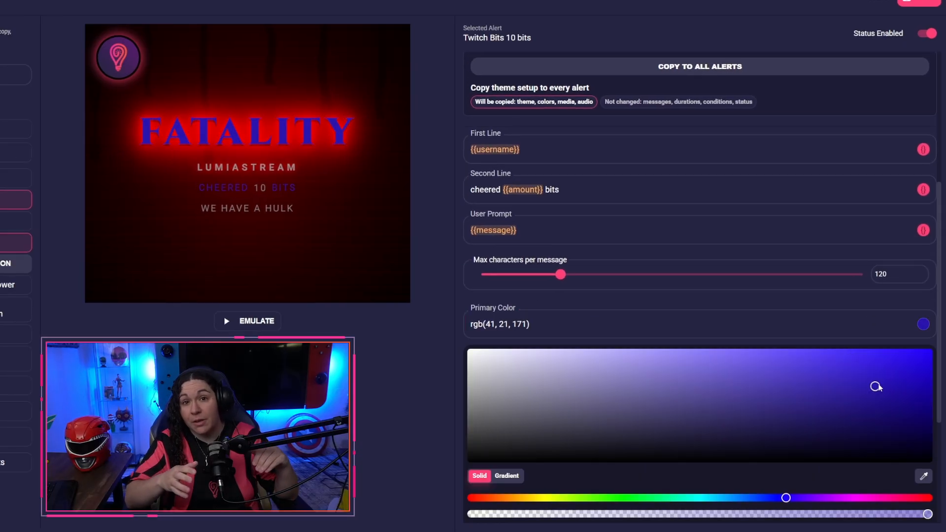
{"action": "left_click", "coordinate": [743, 296]}
- Set the alert's variable highlight color to green, rgb(34, 155, 26)
{"action": "left_click", "coordinate": [923, 363]}
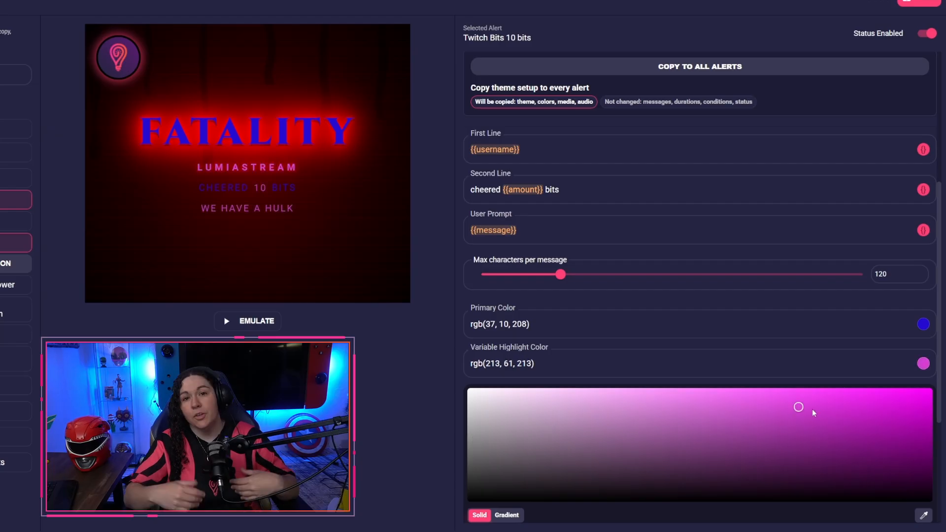
{"action": "scroll", "coordinate": [657, 466], "scroll_direction": "down", "scroll_amount": 2}
{"action": "left_click", "coordinate": [619, 433]}
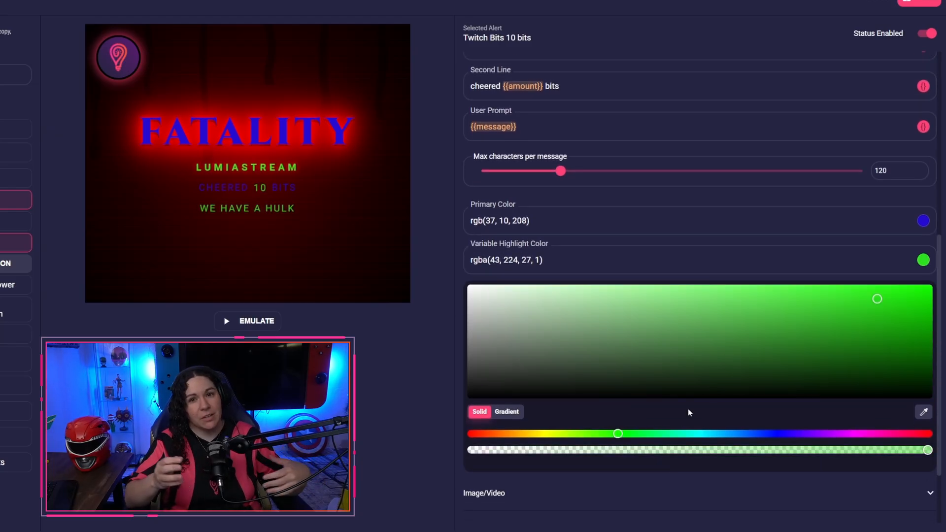
{"action": "left_click", "coordinate": [805, 337]}
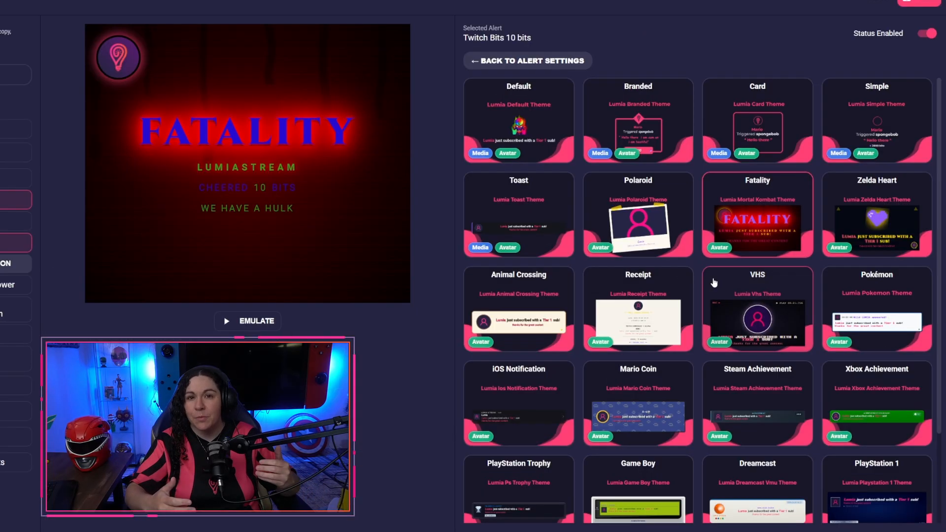
- Browse the available themes and apply the Toast theme to the 10 bits variation
{"action": "scroll", "coordinate": [763, 340], "scroll_direction": "down", "scroll_amount": 2}
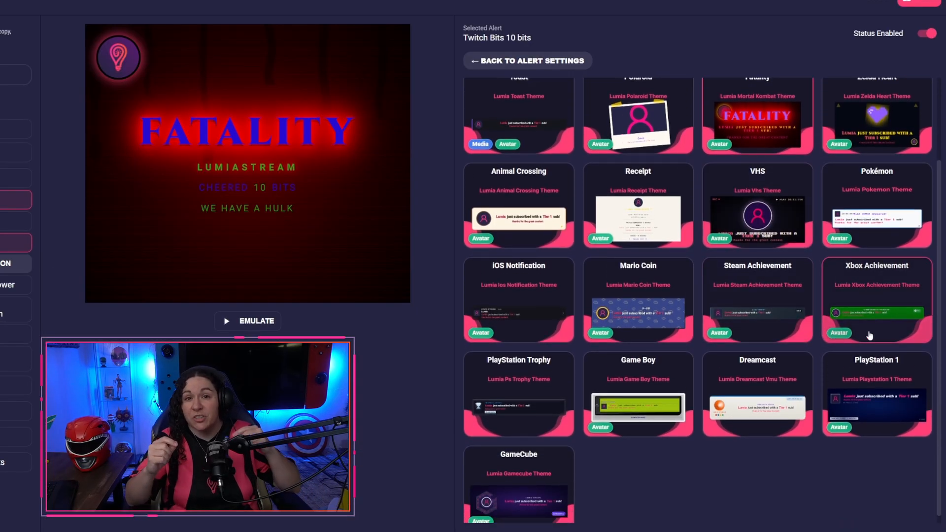
{"action": "scroll", "coordinate": [677, 296], "scroll_direction": "up", "scroll_amount": 3}
{"action": "left_click", "coordinate": [520, 223]}
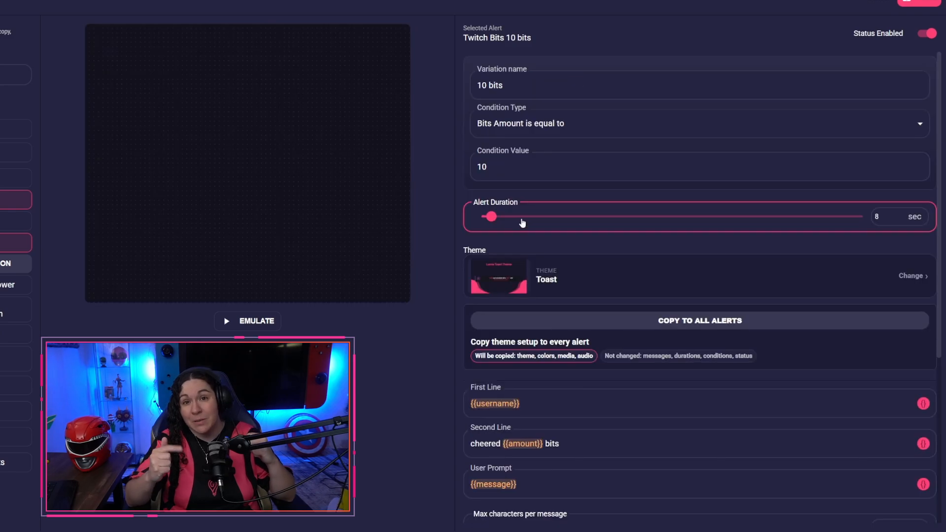
{"action": "scroll", "coordinate": [595, 240], "scroll_direction": "down", "scroll_amount": 4}
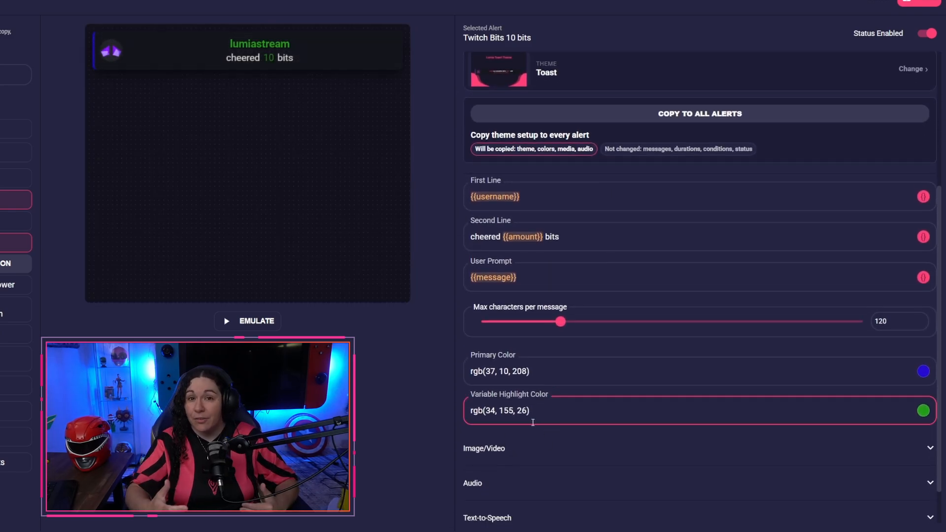
- Compare Custom Media and User Avatar as the alert's visual source and keep Custom Media selected
{"action": "left_click", "coordinate": [533, 448]}
{"action": "scroll", "coordinate": [532, 424], "scroll_direction": "down", "scroll_amount": 2}
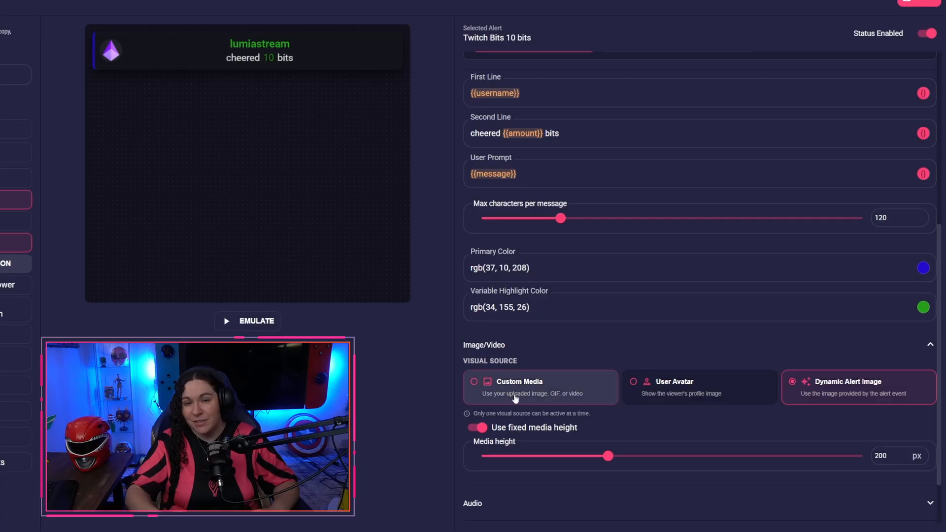
{"action": "left_click", "coordinate": [518, 396]}
{"action": "scroll", "coordinate": [591, 344], "scroll_direction": "down", "scroll_amount": 1}
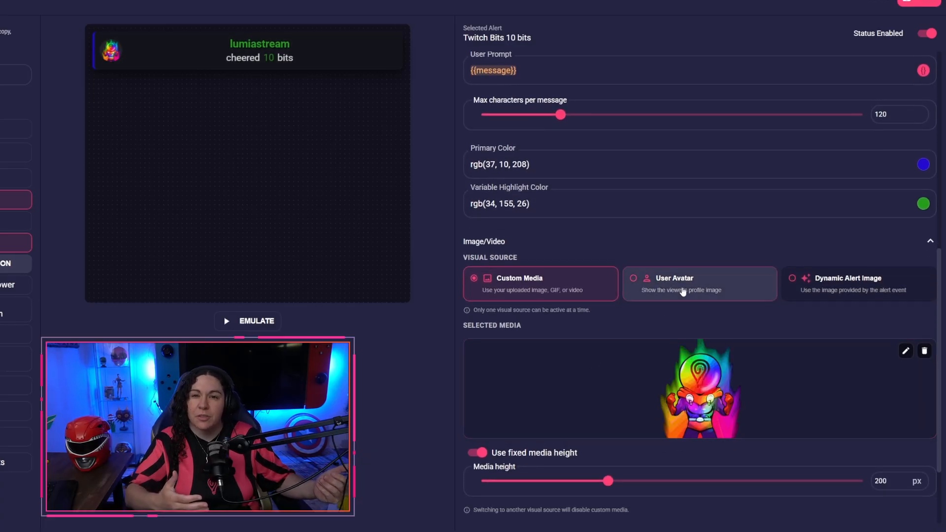
{"action": "left_click", "coordinate": [648, 312]}
{"action": "scroll", "coordinate": [638, 330], "scroll_direction": "up", "scroll_amount": 2}
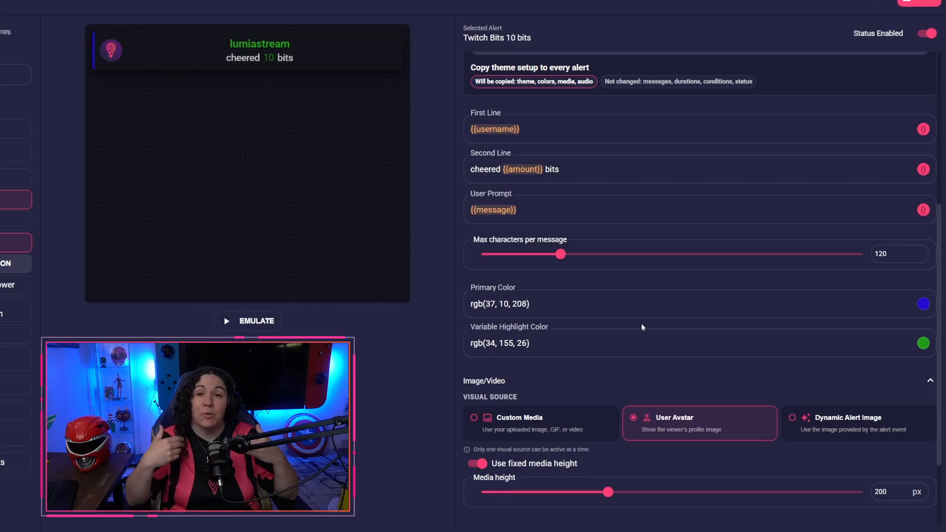
{"action": "left_click", "coordinate": [537, 423]}
{"action": "scroll", "coordinate": [545, 387], "scroll_direction": "down", "scroll_amount": 2}
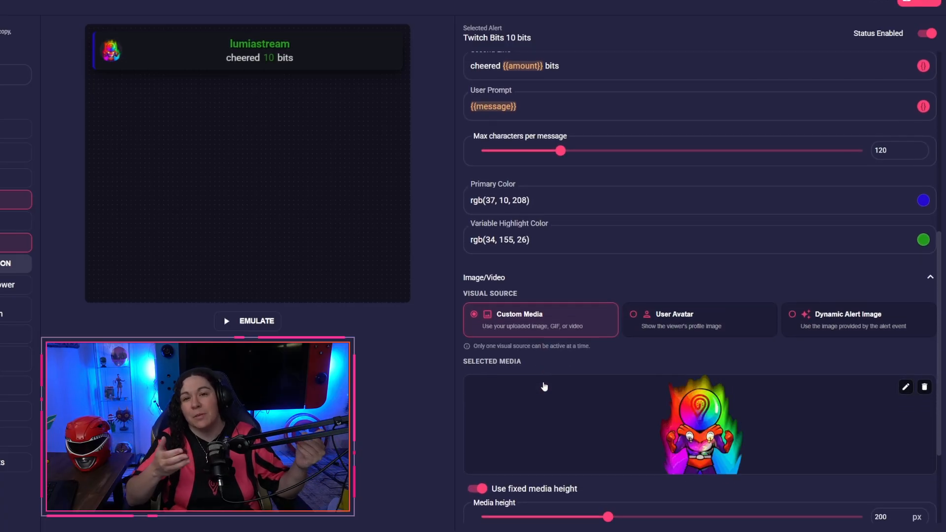
- Limit messages to 20 characters and remove the stray "nbvbnm" after {{message}} in the user prompt
{"action": "scroll", "coordinate": [545, 386], "scroll_direction": "up", "scroll_amount": 4}
{"action": "left_click_drag", "start_coordinate": [545, 374], "coordinate": [504, 381]}
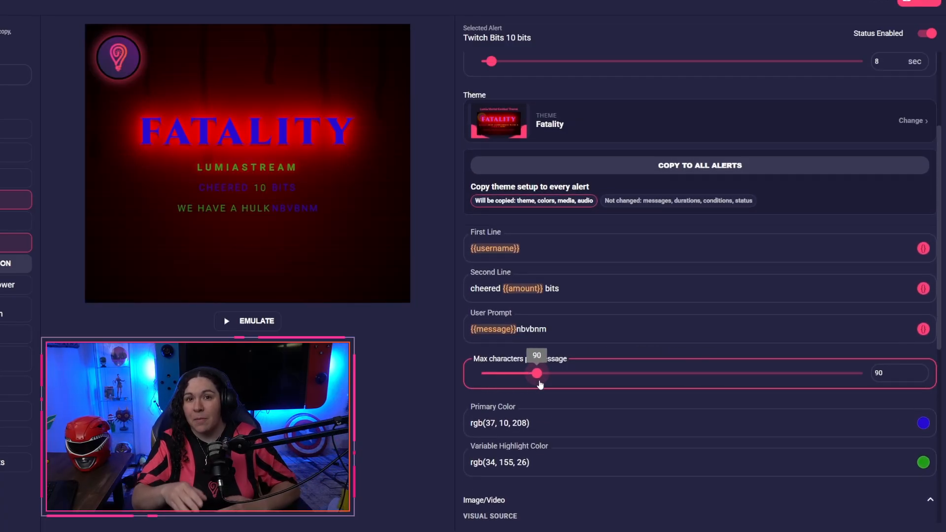
{"action": "left_click_drag", "start_coordinate": [547, 329], "coordinate": [537, 334]}
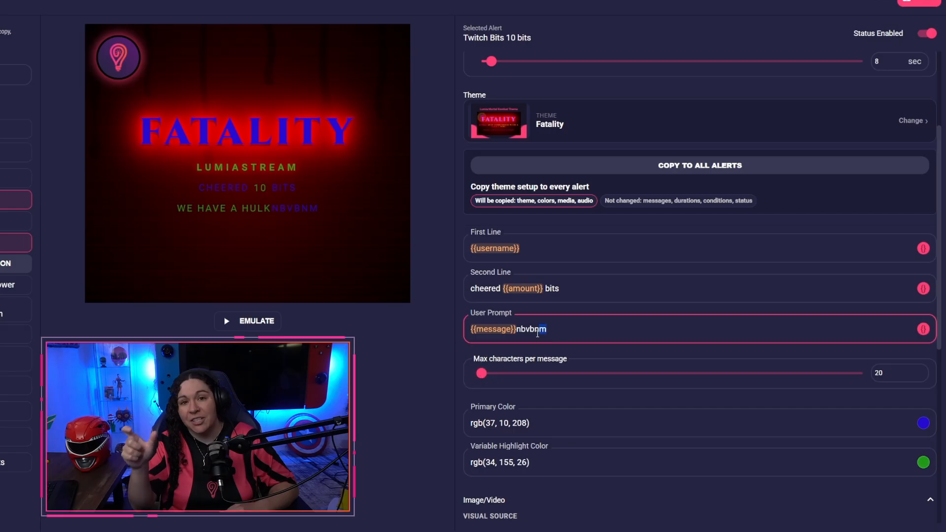
- Emulate the 10 bits alert to test the 20-character message limit
{"action": "left_click", "coordinate": [235, 325]}
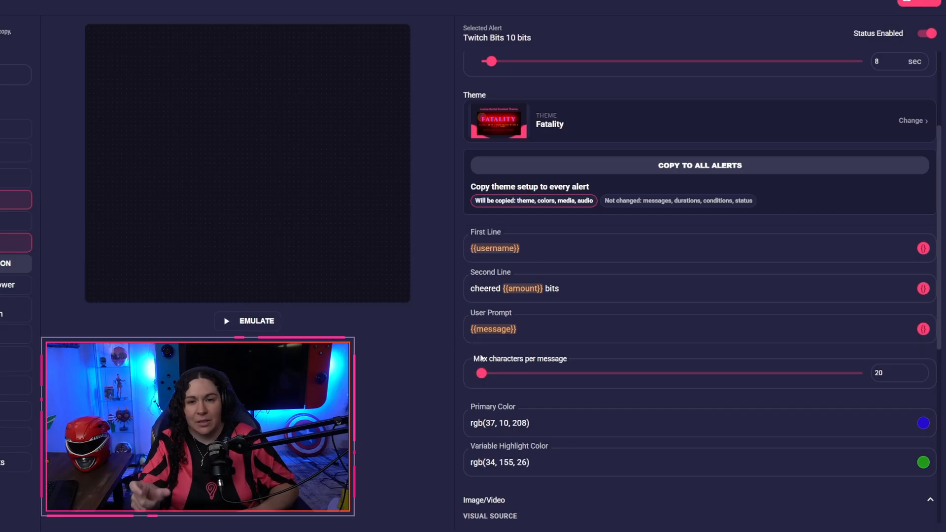
{"action": "mouse_move", "coordinate": [481, 373]}
{"action": "left_mouse_down"}
{"action": "mouse_move", "coordinate": [576, 382]}
{"action": "mouse_move", "coordinate": [484, 381]}
{"action": "left_mouse_up"}
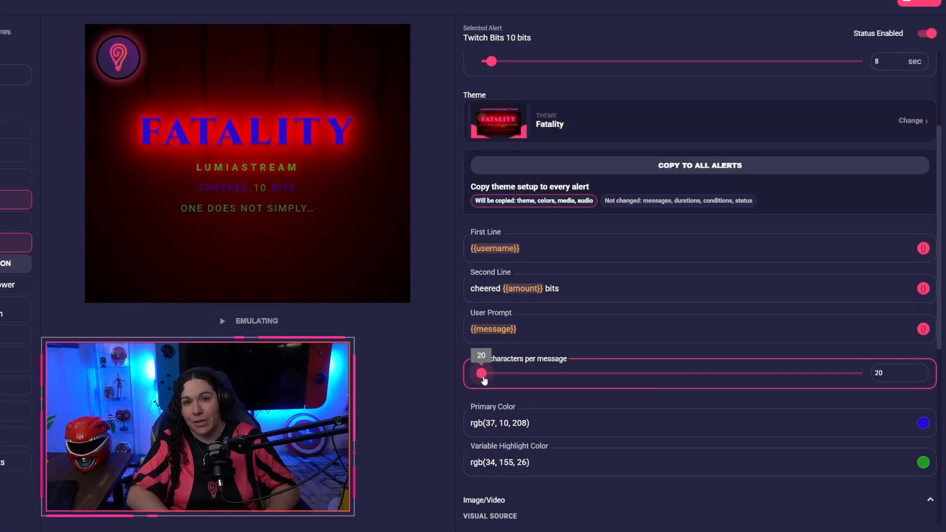
- Change the 10 bits variation's theme to PlayStation Trophy
{"action": "left_click", "coordinate": [574, 126]}
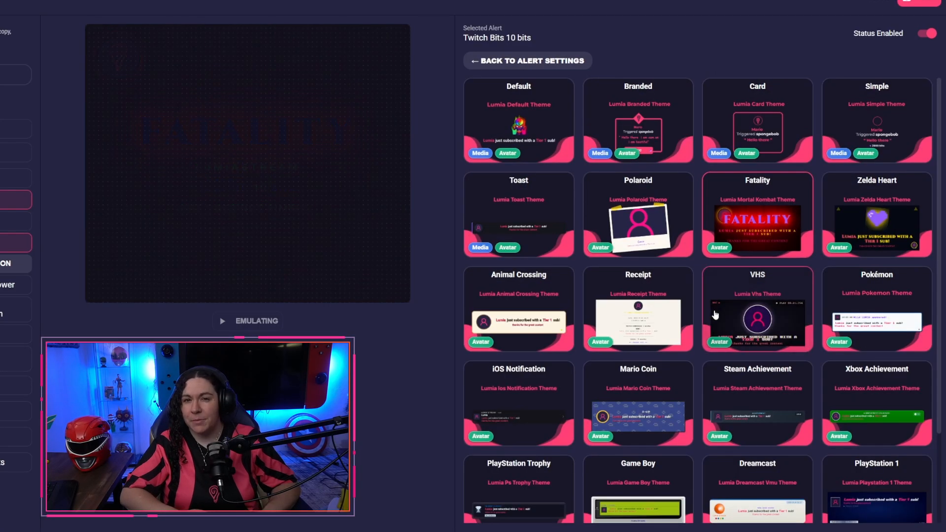
{"action": "scroll", "coordinate": [713, 303], "scroll_direction": "down", "scroll_amount": 2}
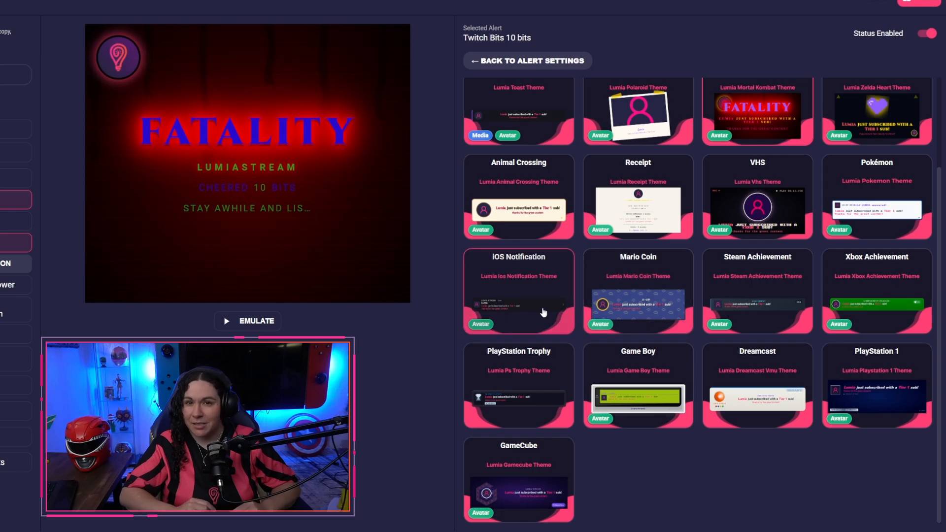
{"action": "left_click", "coordinate": [519, 389]}
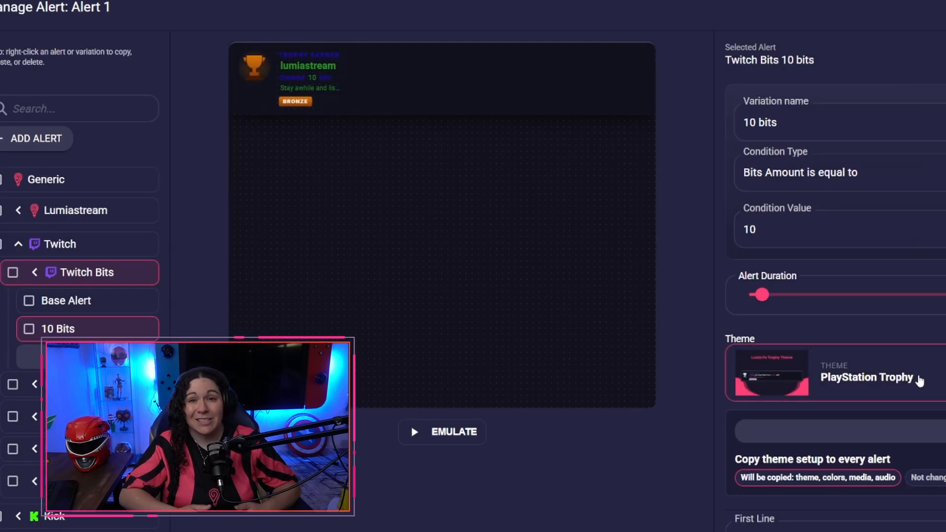
- Change the 10 bits variation's theme to Fatality
{"action": "left_click", "coordinate": [919, 380]}
{"action": "scroll", "coordinate": [919, 381], "scroll_direction": "down", "scroll_amount": 3}
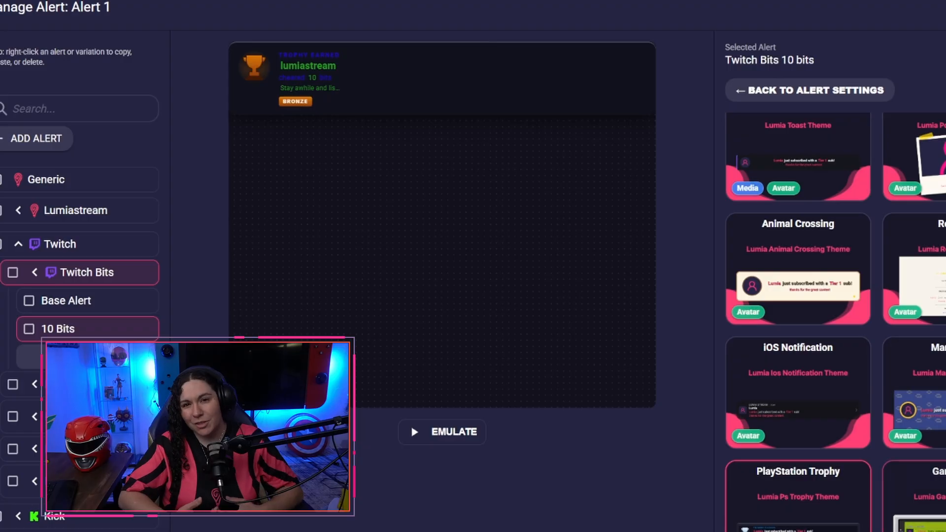
{"action": "left_click", "coordinate": [936, 503]}
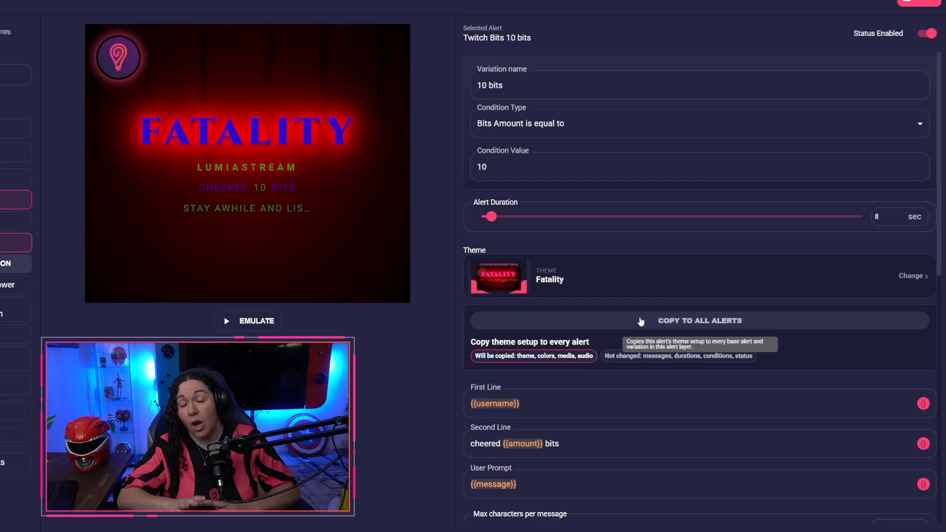
- Copy the 10 bits variation's Fatality theme setup to all base alerts and variations after reviewing the affected items
{"action": "left_click", "coordinate": [429, 217]}
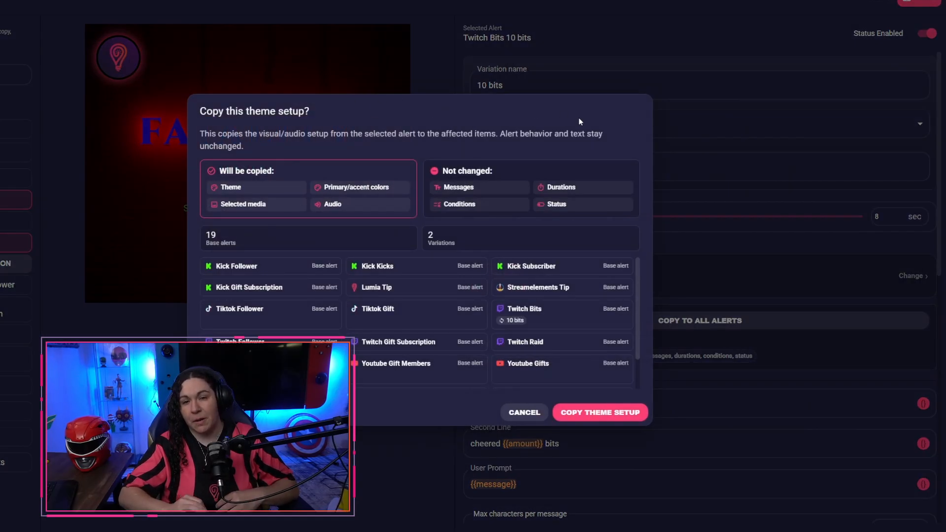
{"action": "scroll", "coordinate": [626, 283], "scroll_direction": "down", "scroll_amount": 2}
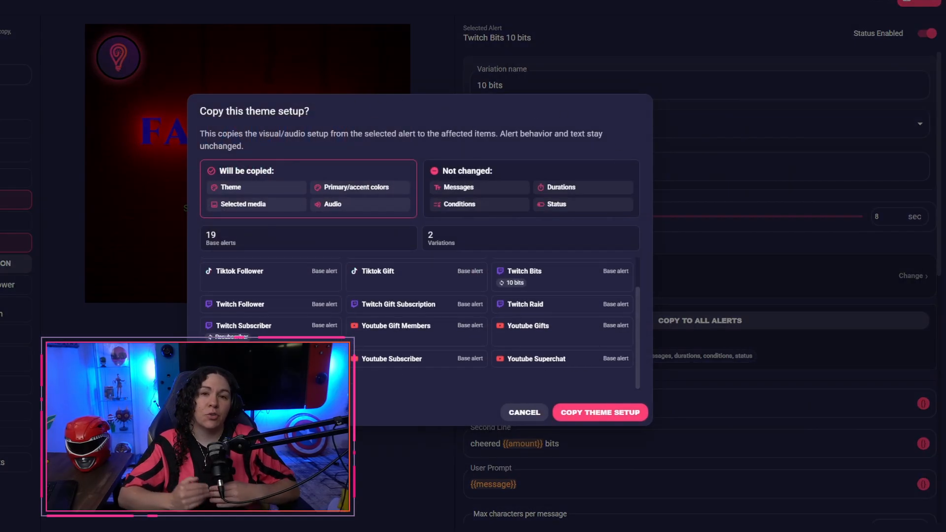
{"action": "scroll", "coordinate": [423, 323], "scroll_direction": "up", "scroll_amount": 2}
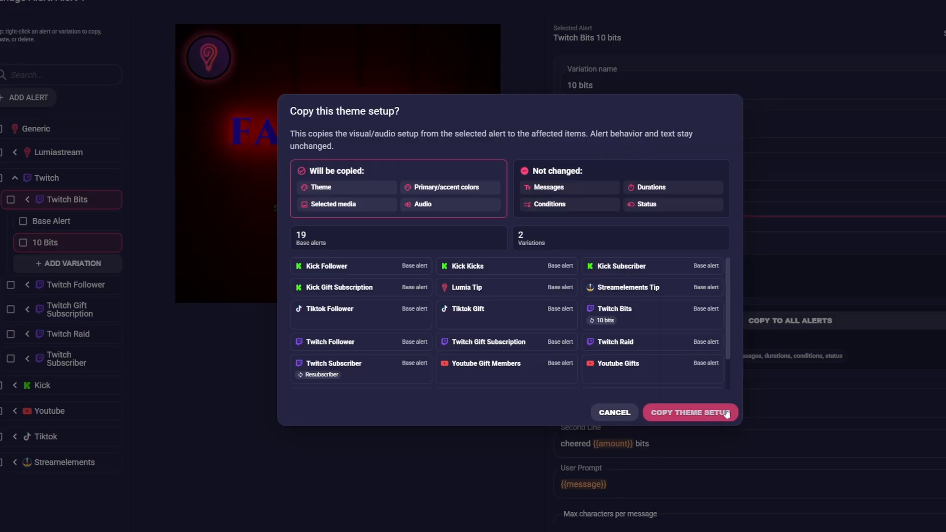
{"action": "left_click", "coordinate": [726, 413]}
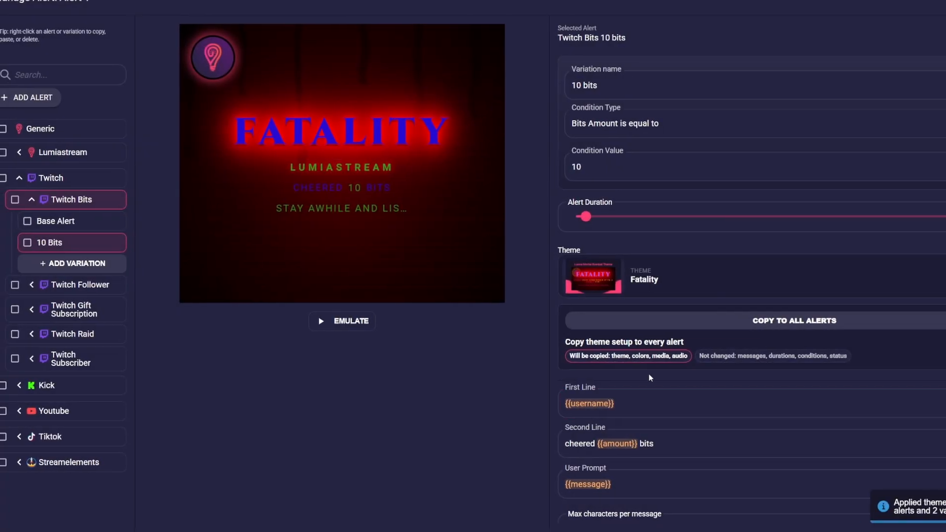
- Check the copied theme on the Twitch Gift Subscription and Kick Follower alerts
{"action": "left_click", "coordinate": [81, 316]}
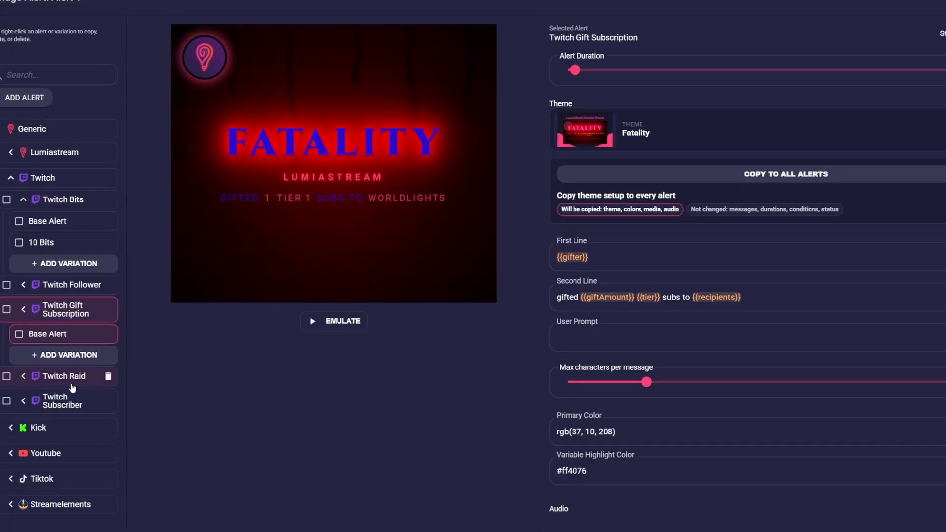
{"action": "left_click", "coordinate": [32, 428]}
{"action": "left_click", "coordinate": [54, 455]}
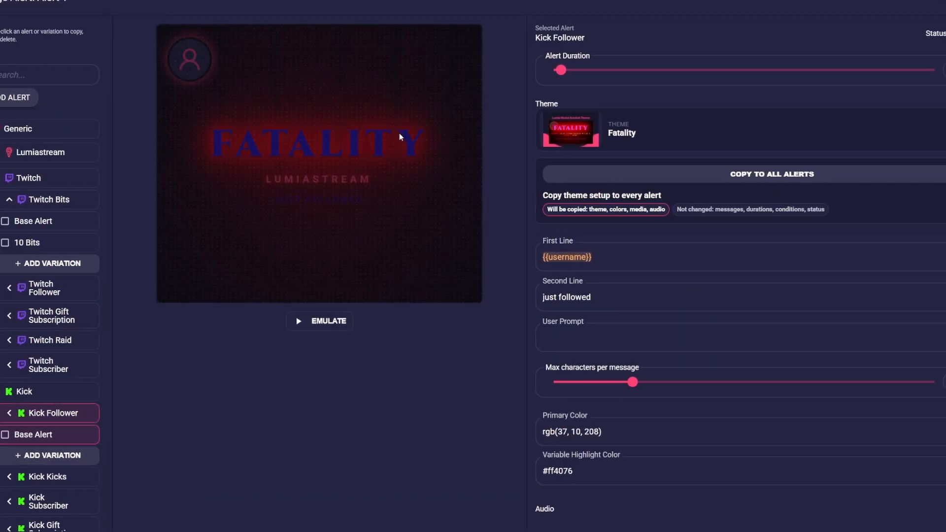
{"action": "scroll", "coordinate": [56, 469], "scroll_direction": "down", "scroll_amount": 2}
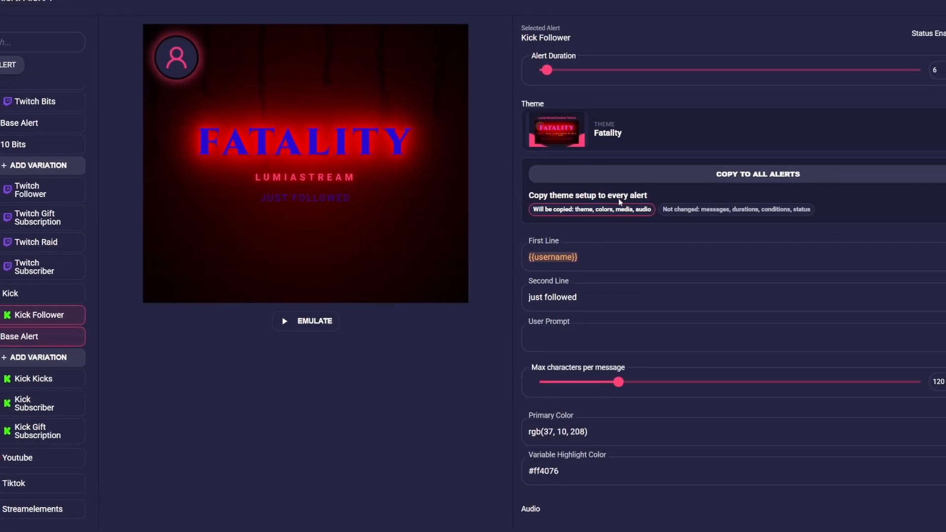
- Change the Kick Follower alert's theme to Default, then compare User Avatar and Custom Media as its visual source, keeping Custom Media
{"action": "left_click", "coordinate": [579, 138]}
{"action": "left_click", "coordinate": [572, 141]}
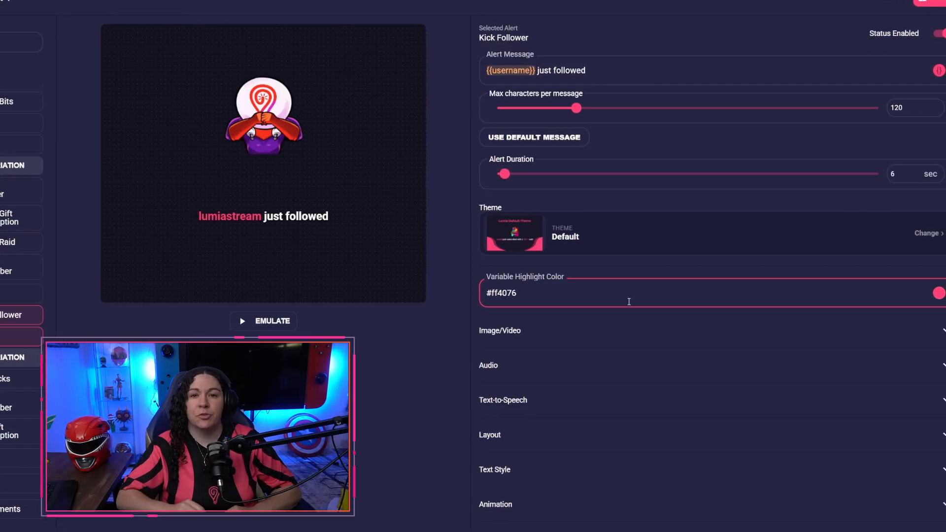
{"action": "left_click", "coordinate": [572, 330]}
{"action": "scroll", "coordinate": [542, 296], "scroll_direction": "down", "scroll_amount": 3}
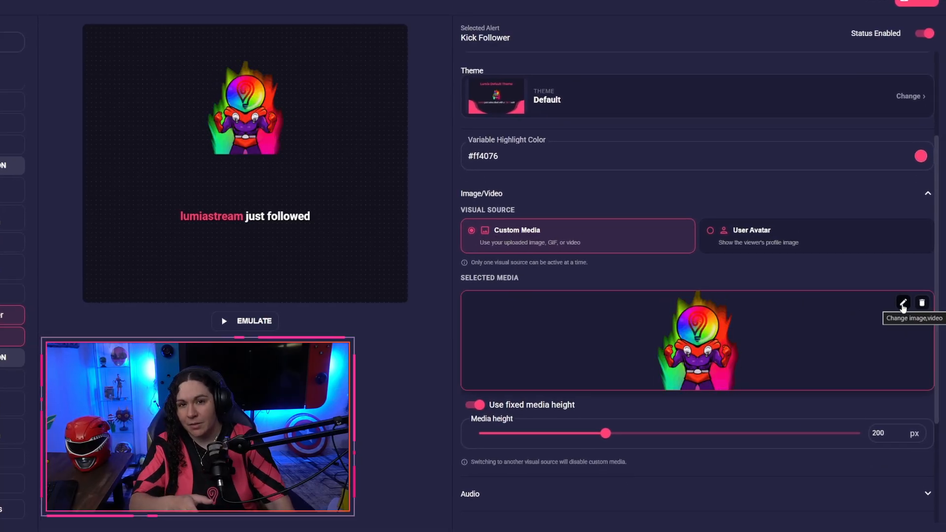
{"action": "left_click", "coordinate": [748, 236]}
{"action": "left_click", "coordinate": [606, 244]}
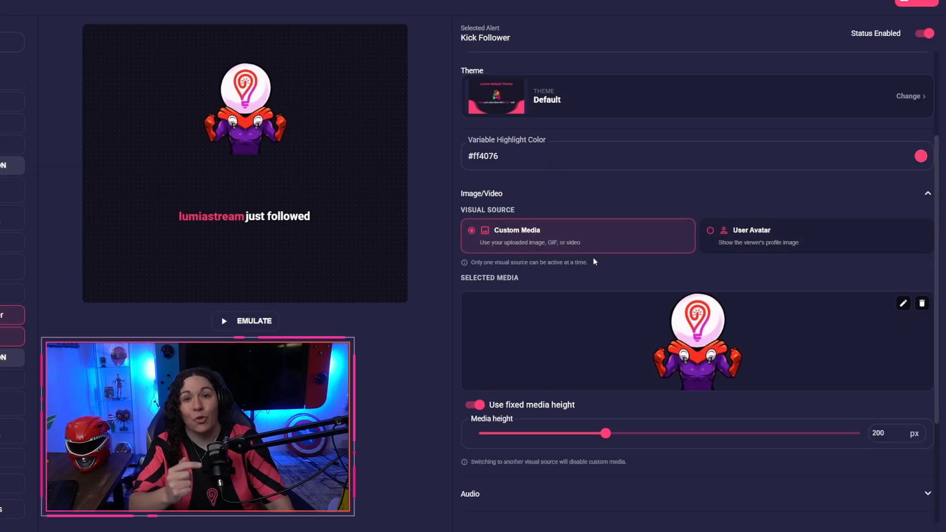
- Browse the Library, Url/Variables, Giphy and Tenor sources for the Kick Follower alert's image without choosing other media
{"action": "left_click", "coordinate": [903, 304]}
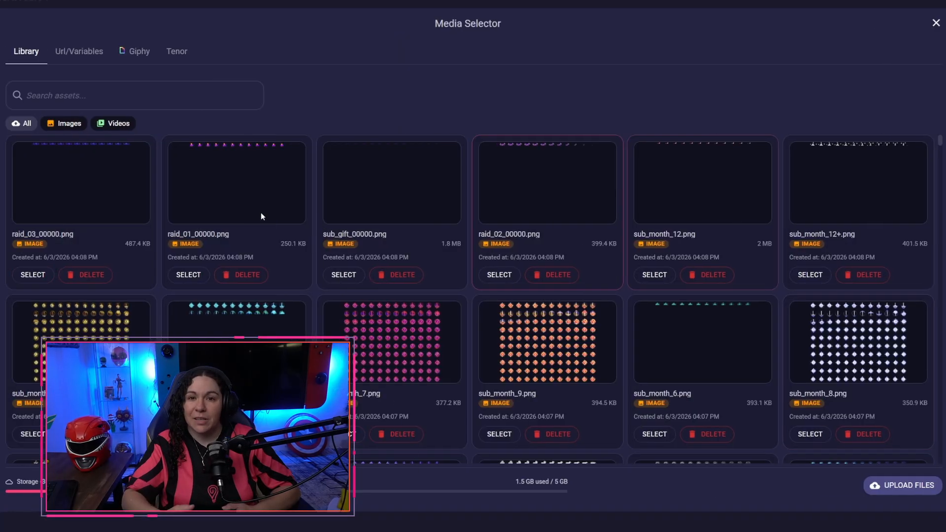
{"action": "left_click", "coordinate": [73, 54]}
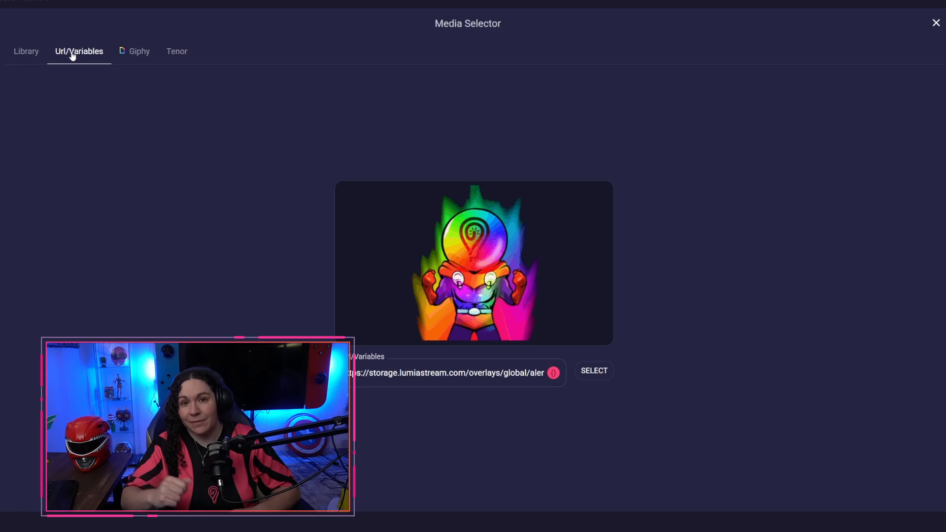
{"action": "left_click", "coordinate": [142, 53]}
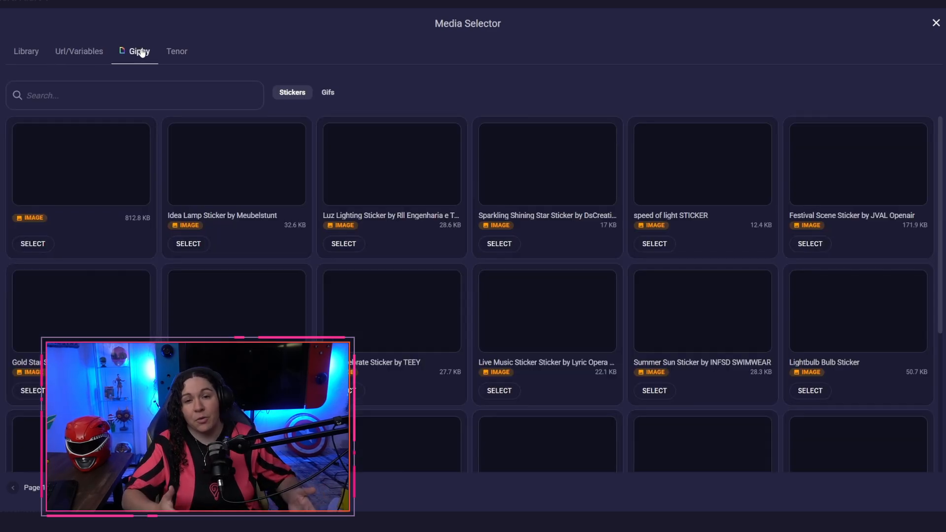
{"action": "left_click", "coordinate": [178, 52]}
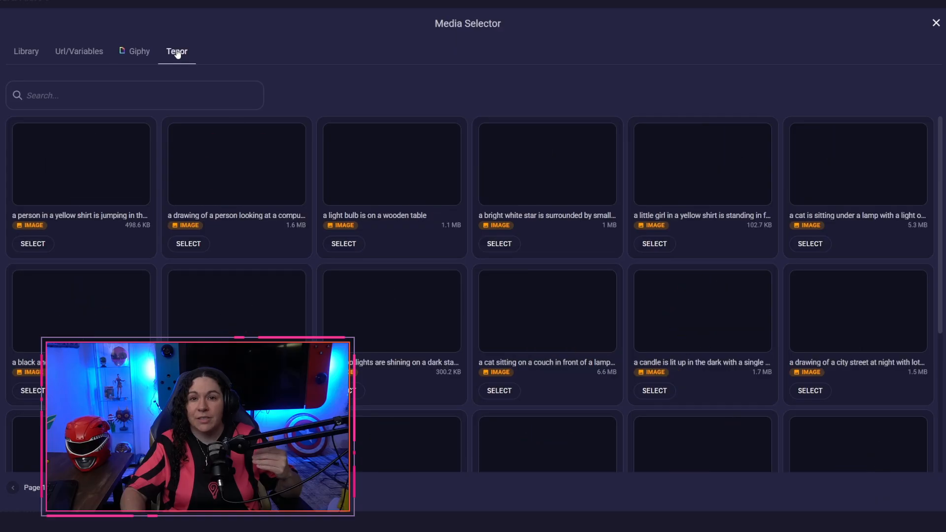
{"action": "left_click", "coordinate": [936, 25]}
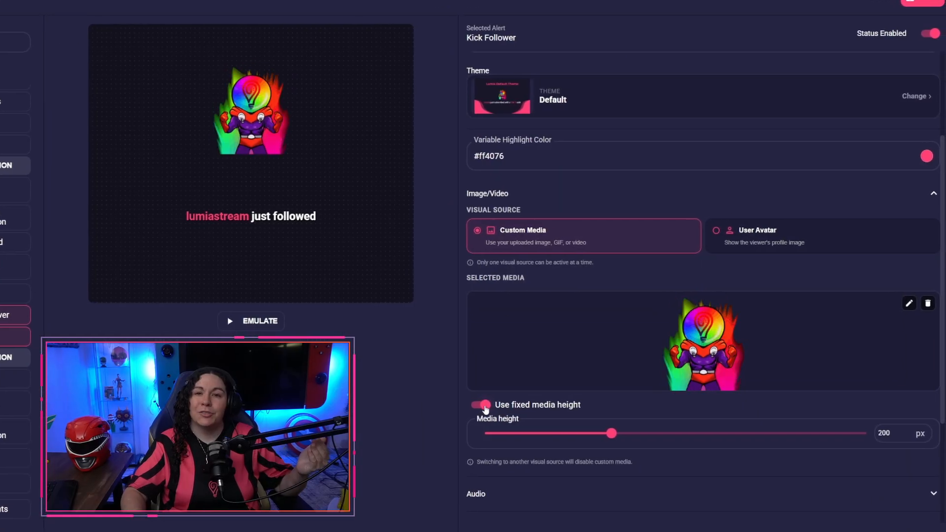
- Try the fixed media height option on the Kick Follower alert and set the media height to 306 px
{"action": "left_click", "coordinate": [485, 406]}
{"action": "left_click", "coordinate": [481, 410]}
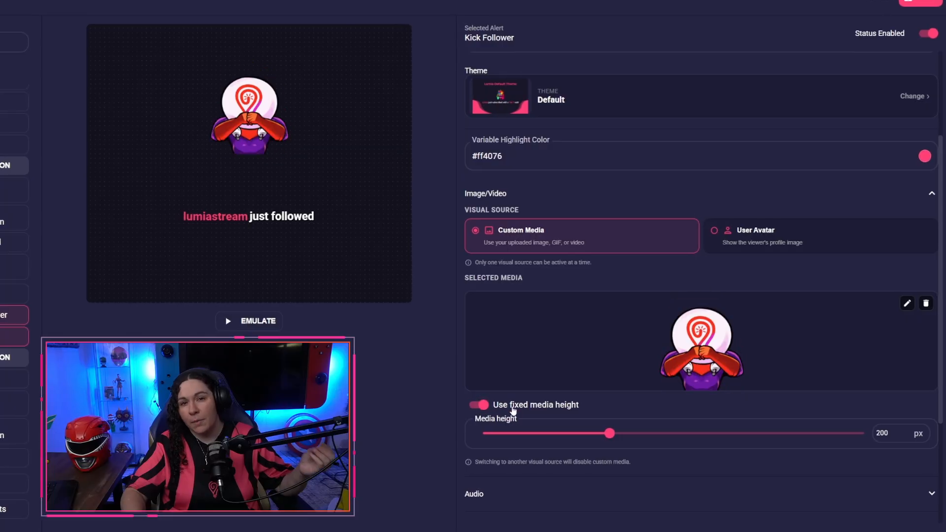
{"action": "left_click_drag", "start_coordinate": [608, 434], "coordinate": [700, 435]}
- Switch the Kick Follower alert's visual source to User Avatar, reduce its media height and emulate the alert
{"action": "left_click", "coordinate": [739, 245]}
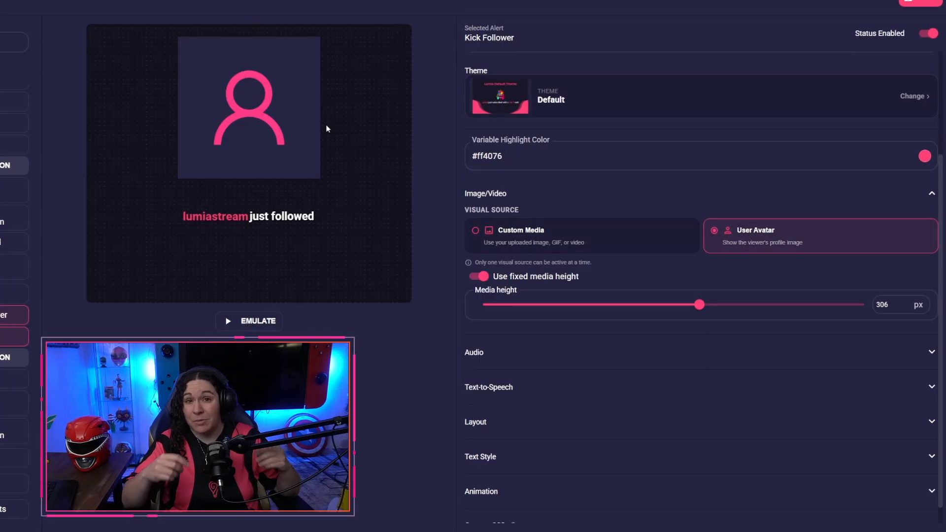
{"action": "left_click_drag", "start_coordinate": [695, 306], "coordinate": [630, 305]}
{"action": "left_click", "coordinate": [271, 326]}
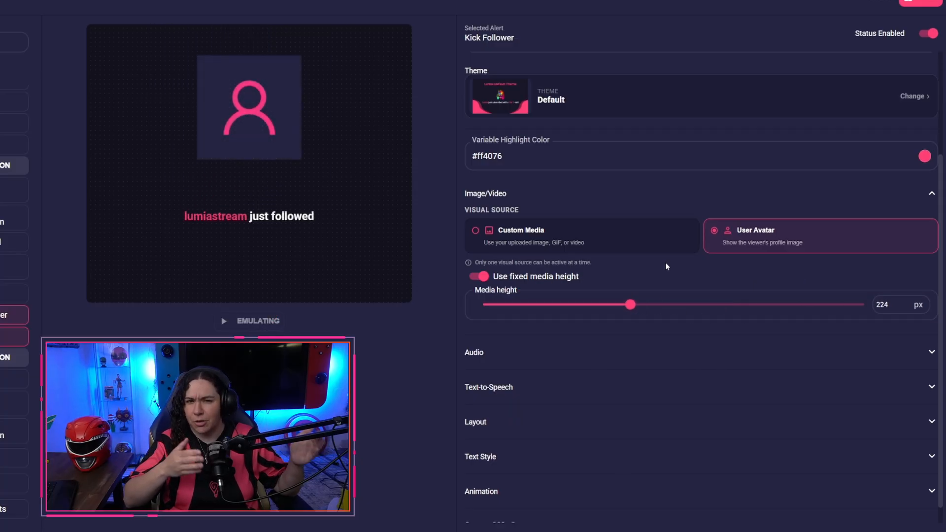
{"action": "left_click_drag", "start_coordinate": [634, 307], "coordinate": [611, 306]}
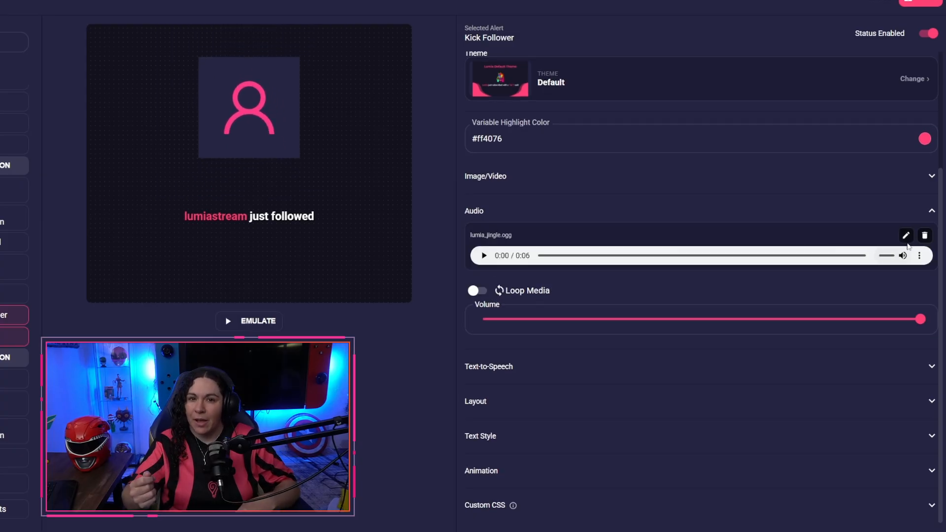
- Browse the Library and Url/Variables audio sources for the Kick Follower alert, keeping lumia_jingle.ogg
{"action": "left_click", "coordinate": [906, 235]}
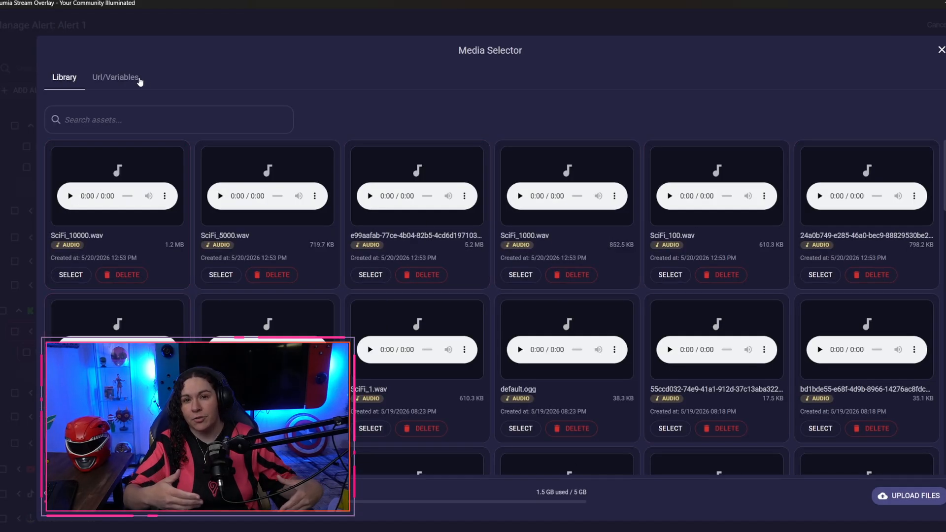
{"action": "left_click", "coordinate": [140, 81]}
{"action": "left_click", "coordinate": [60, 78]}
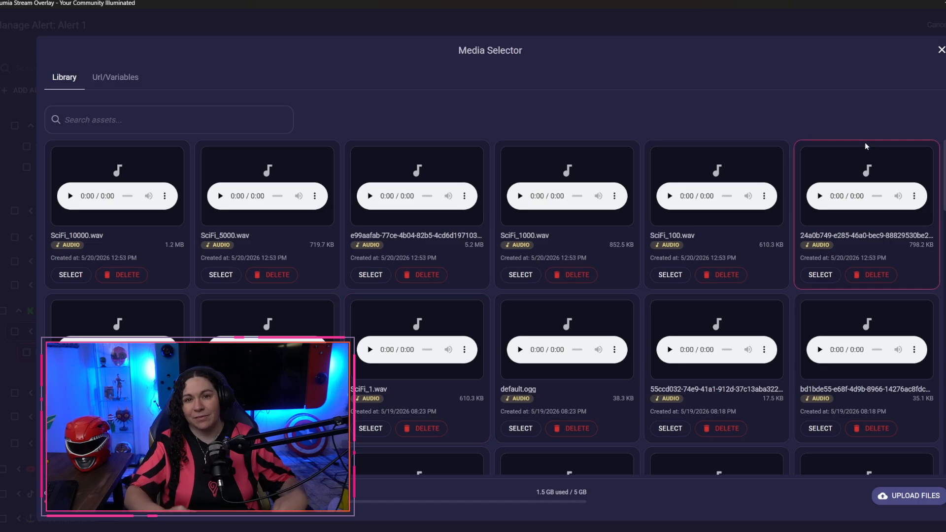
{"action": "left_click", "coordinate": [941, 50]}
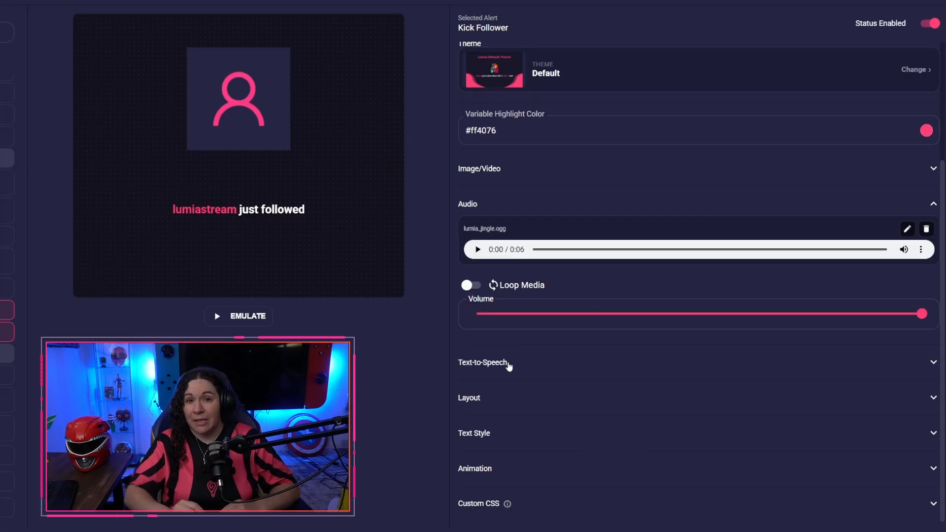
- Enable reading the Kick Follower alert text aloud and keep the [Cloud] Brian voice
{"action": "left_click", "coordinate": [547, 385]}
{"action": "left_click", "coordinate": [473, 360]}
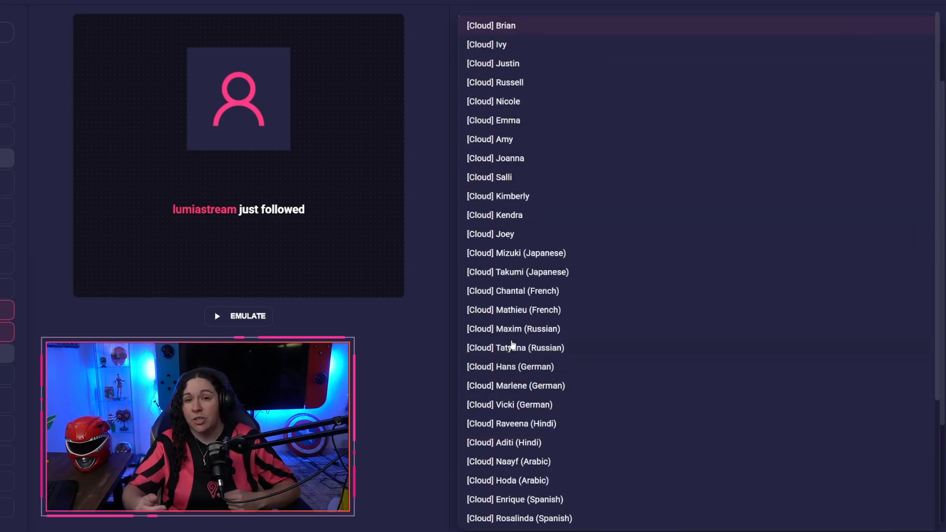
{"action": "left_click", "coordinate": [452, 401]}
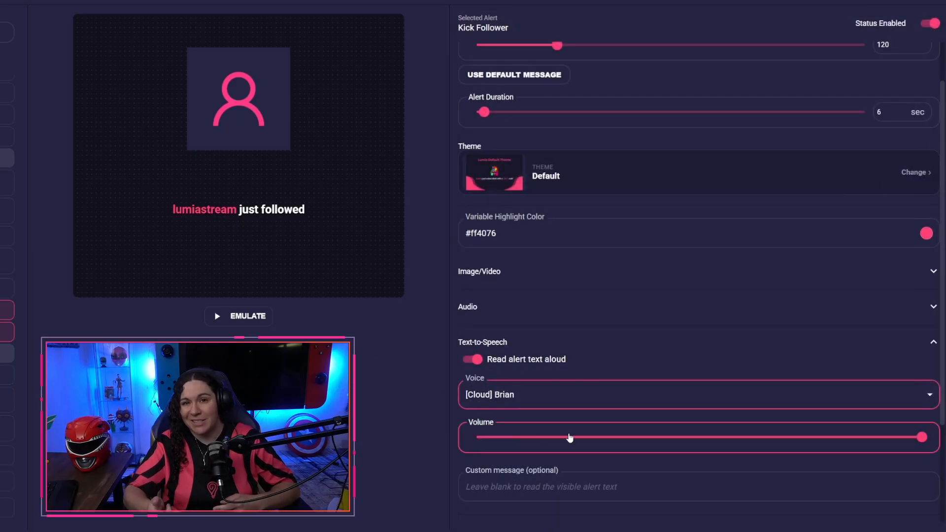
{"action": "left_click_drag", "start_coordinate": [568, 438], "coordinate": [597, 445]}
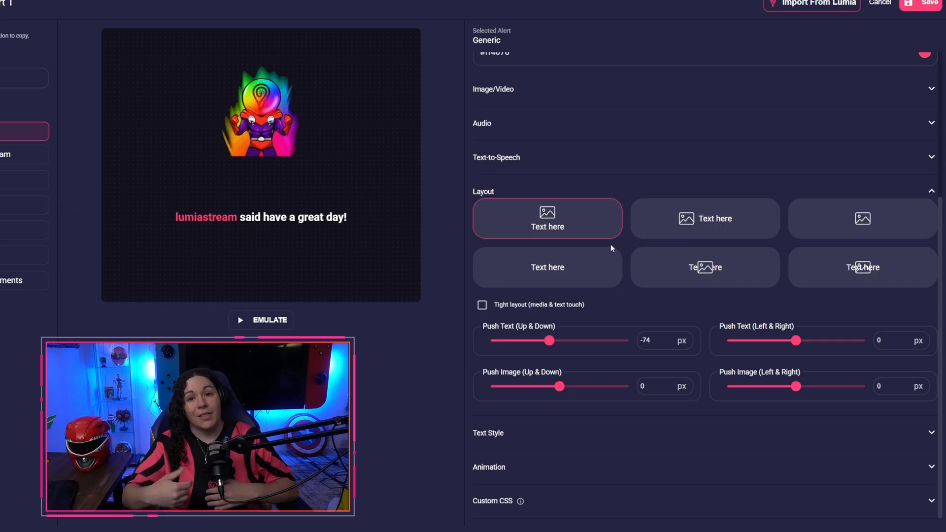
- Try the image-beside-text, image-only and text-only layouts on the Generic alert and return to image above text
{"action": "left_click", "coordinate": [707, 220]}
{"action": "left_click", "coordinate": [849, 220]}
{"action": "scroll", "coordinate": [530, 277], "scroll_direction": "up", "scroll_amount": 2}
{"action": "left_click", "coordinate": [530, 277]}
{"action": "scroll", "coordinate": [547, 345], "scroll_direction": "down", "scroll_amount": 2}
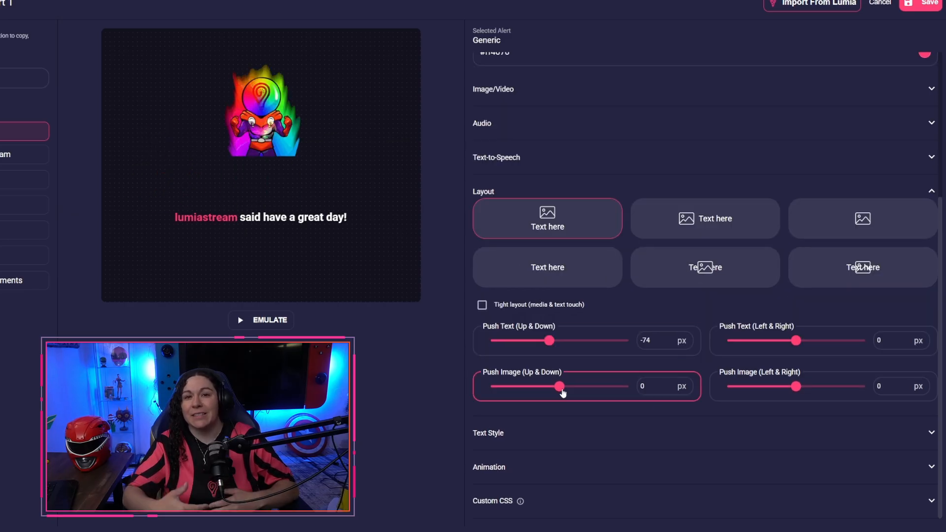
- Try offsetting the Generic alert's image by 139 px vertically and -106 px horizontally, and its text by 41 px and -156 px
{"action": "mouse_move", "coordinate": [560, 389]}
{"action": "left_mouse_down"}
{"action": "mouse_move", "coordinate": [604, 387]}
{"action": "mouse_move", "coordinate": [579, 386]}
{"action": "left_mouse_up"}
{"action": "mouse_move", "coordinate": [771, 392]}
{"action": "left_mouse_down"}
{"action": "mouse_move", "coordinate": [831, 398]}
{"action": "mouse_move", "coordinate": [782, 389]}
{"action": "left_mouse_up"}
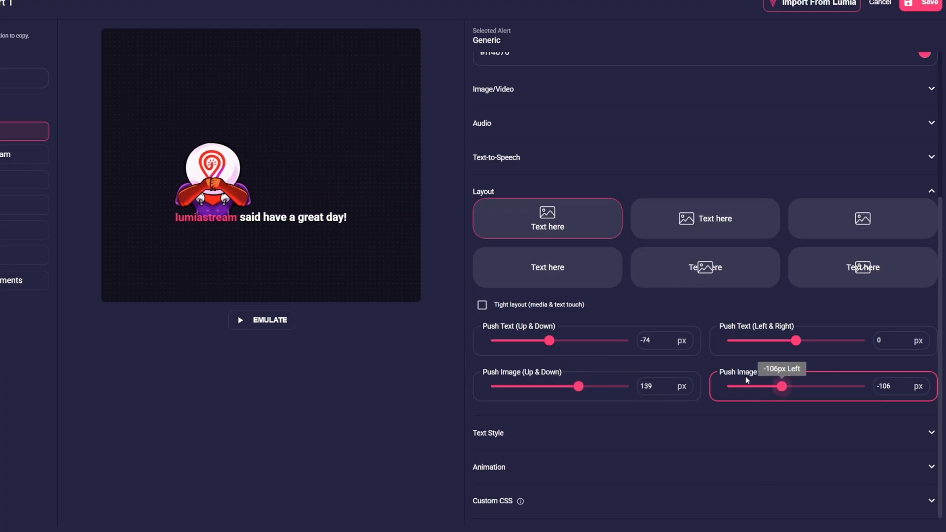
{"action": "left_click_drag", "start_coordinate": [550, 341], "coordinate": [565, 341]}
{"action": "left_click_drag", "start_coordinate": [796, 341], "coordinate": [774, 341]}
- Try the side-by-side and overlapping layouts with the shifted offsets on the Generic alert
{"action": "left_click", "coordinate": [705, 230]}
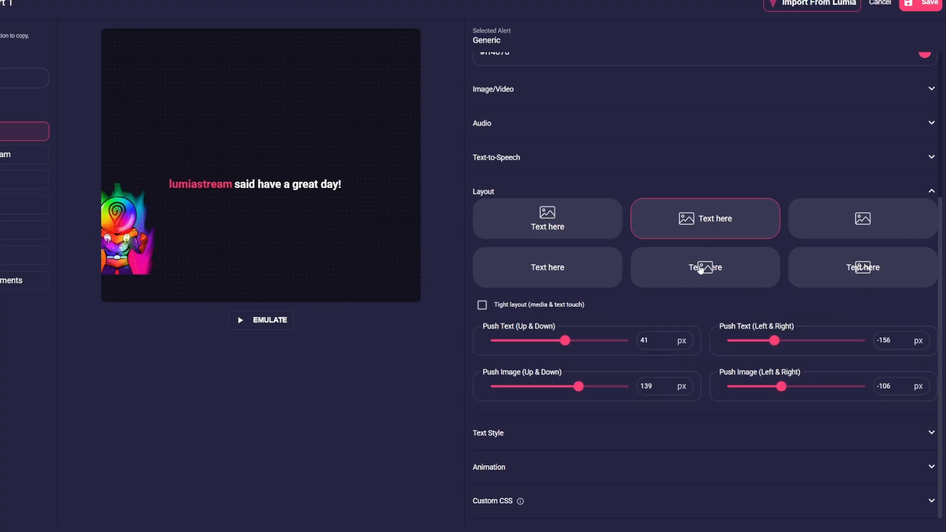
{"action": "left_click", "coordinate": [705, 259]}
{"action": "left_click", "coordinate": [543, 295]}
{"action": "left_click", "coordinate": [808, 294]}
{"action": "left_click", "coordinate": [841, 338]}
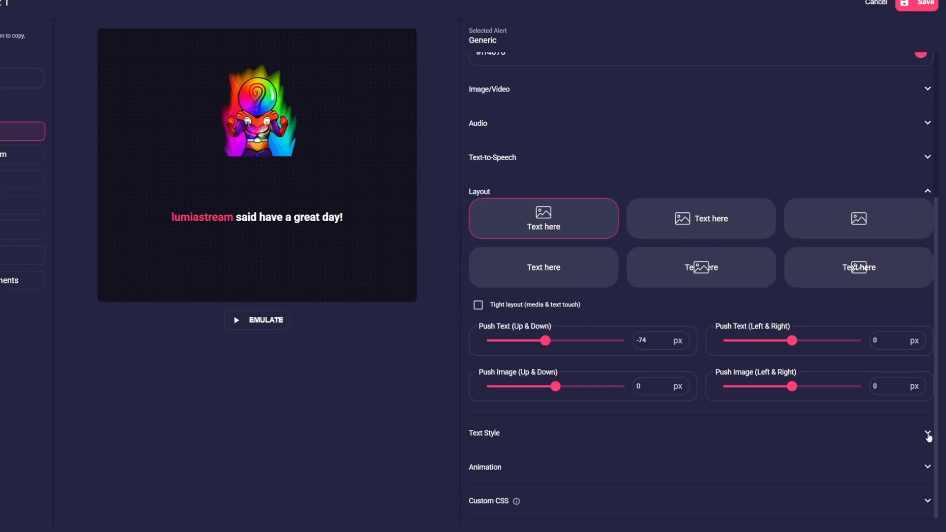
- Set the Generic alert's text font family to Ribeye, keeping the text color white and non-transparent
{"action": "left_click", "coordinate": [928, 434]}
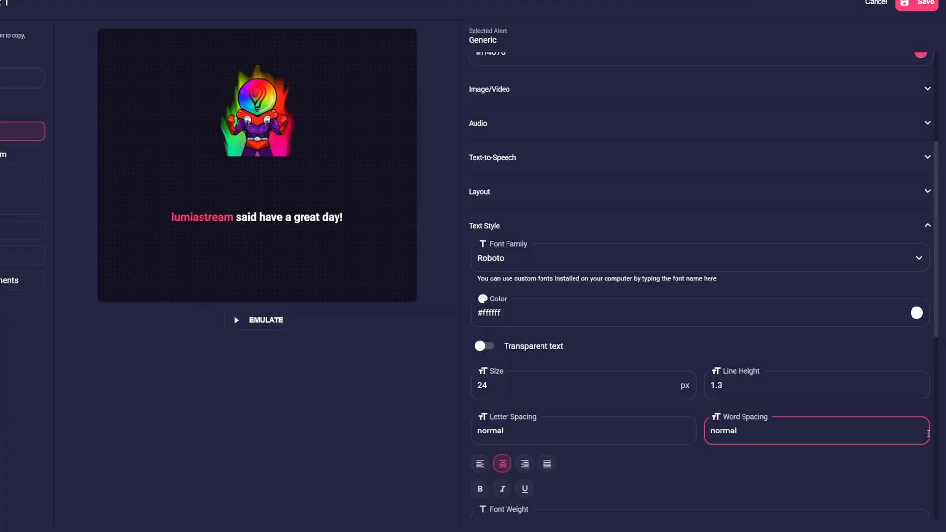
{"action": "scroll", "coordinate": [652, 371], "scroll_direction": "down", "scroll_amount": 2}
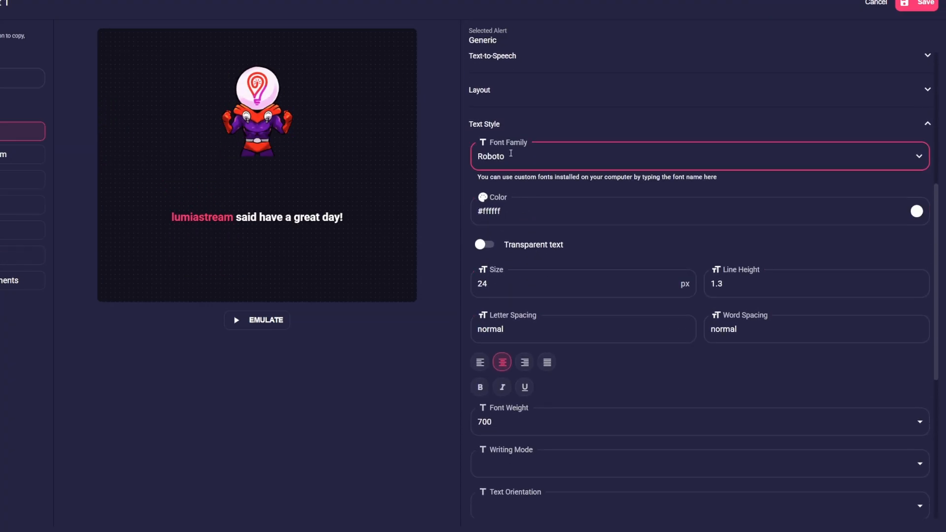
{"action": "left_click", "coordinate": [493, 157]}
{"action": "left_click", "coordinate": [508, 197]}
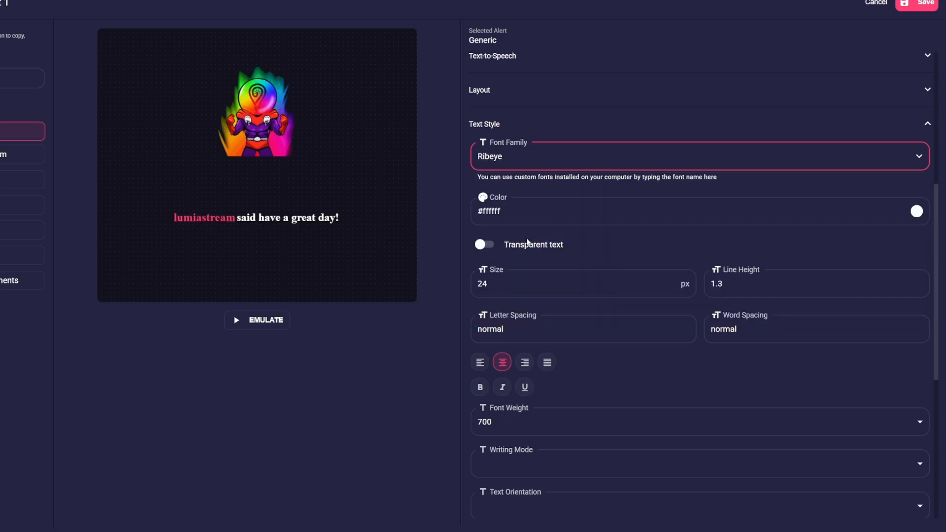
{"action": "left_click", "coordinate": [479, 245]}
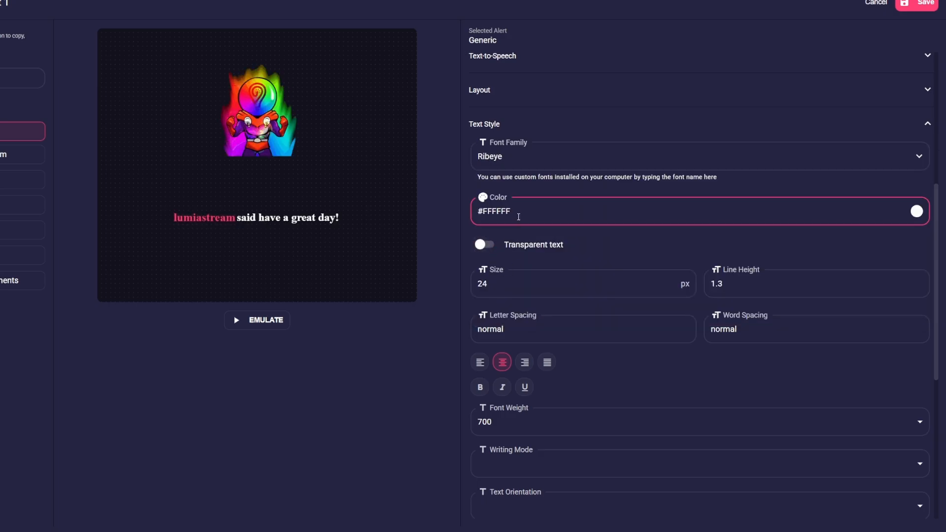
- Set the Generic alert's text color to the red rgb(219, 9, 9) and its size to 50 px
{"action": "left_click", "coordinate": [915, 212]}
{"action": "left_click", "coordinate": [833, 257]}
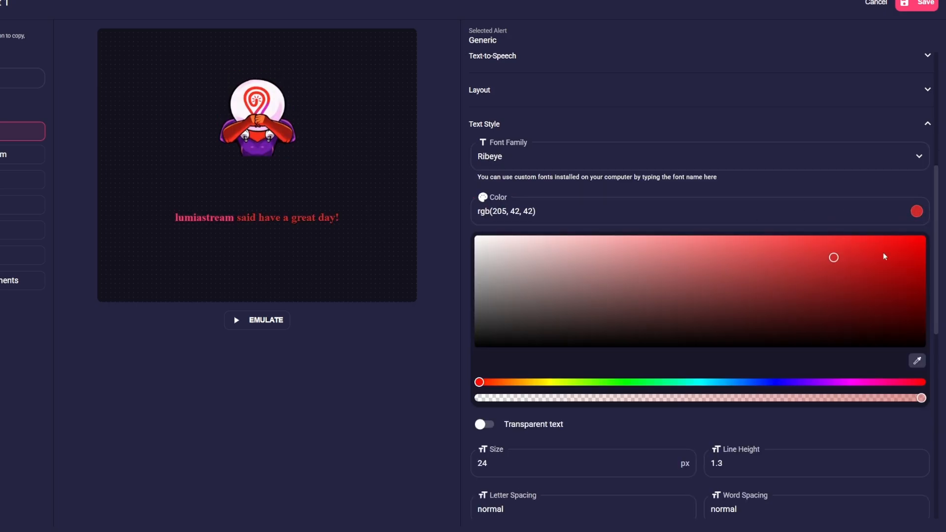
{"action": "left_click", "coordinate": [440, 312]}
{"action": "left_click", "coordinate": [532, 281]}
{"action": "type", "text": "50"}
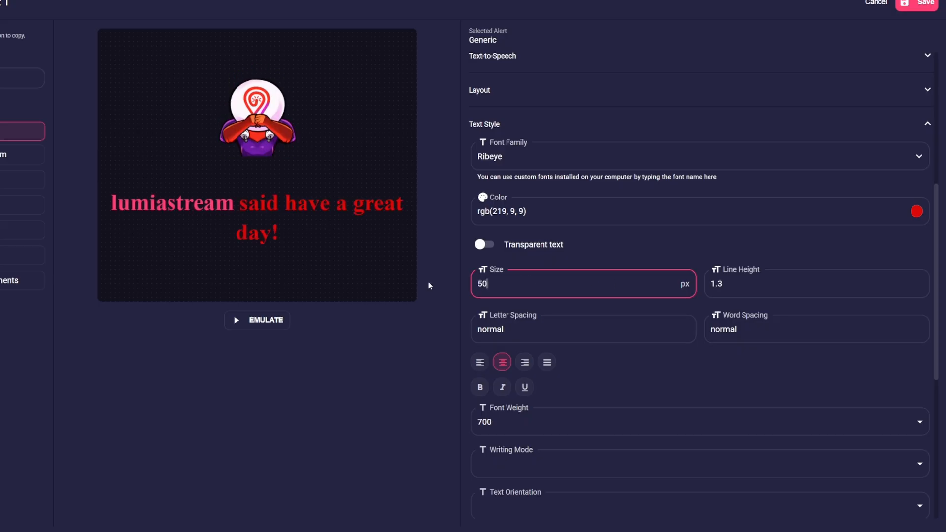
- Try left alignment and bold, italic and underline styling on the alert text, ending with centered text at Normal font weight
{"action": "scroll", "coordinate": [504, 264], "scroll_direction": "down", "scroll_amount": 2}
{"action": "left_click", "coordinate": [480, 260]}
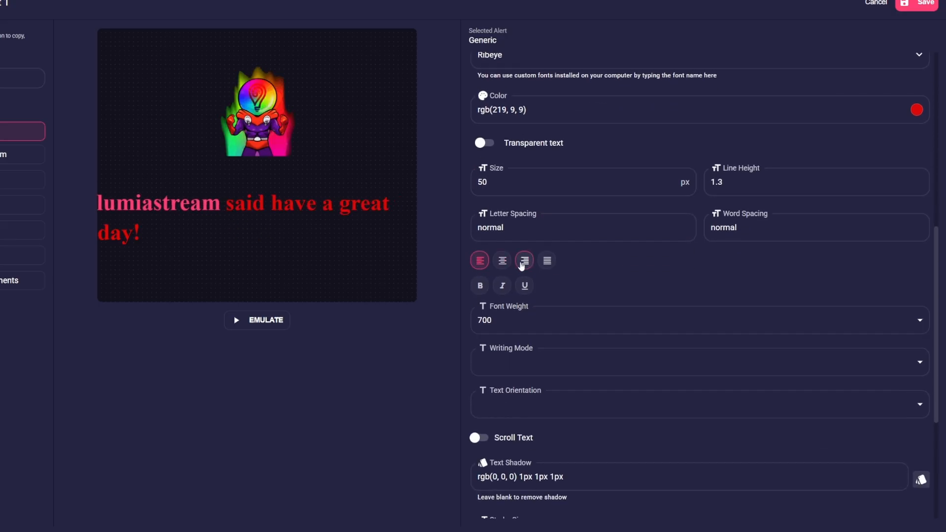
{"action": "left_click", "coordinate": [502, 260]}
{"action": "left_click", "coordinate": [502, 285]}
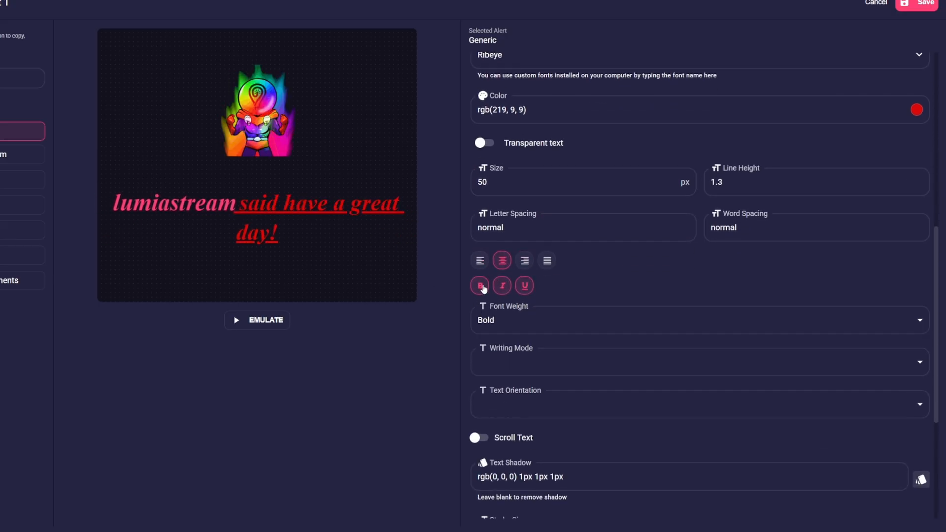
- Enable scrolling for the alert text at 35 px/s and offset its #000000 text shadow by 13px and 12px
{"action": "scroll", "coordinate": [517, 295], "scroll_direction": "down", "scroll_amount": 3}
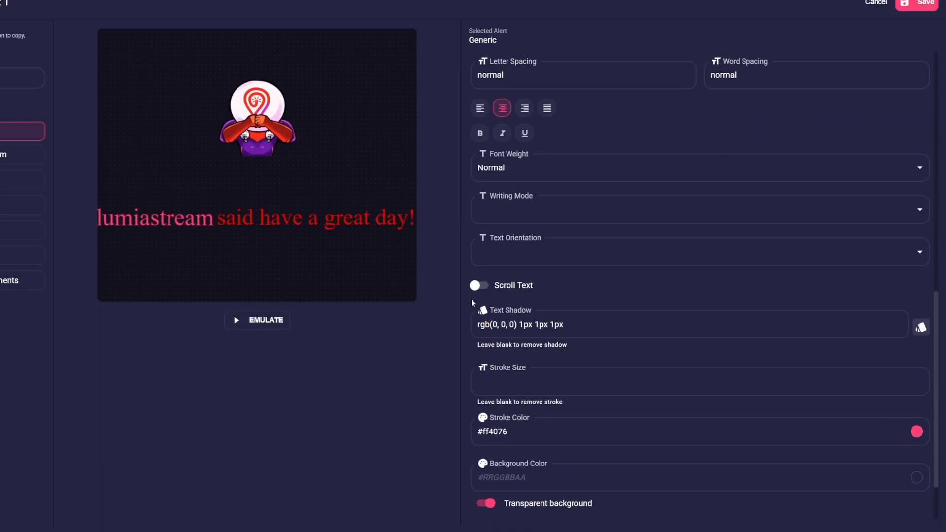
{"action": "left_click", "coordinate": [476, 287]}
{"action": "left_click_drag", "start_coordinate": [545, 314], "coordinate": [505, 317]}
{"action": "scroll", "coordinate": [923, 285], "scroll_direction": "down", "scroll_amount": 2}
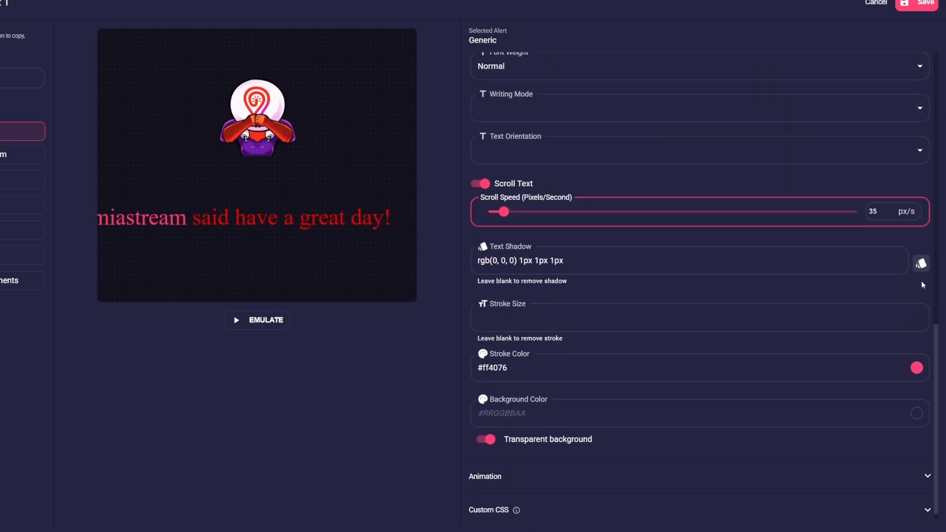
{"action": "left_click", "coordinate": [920, 266]}
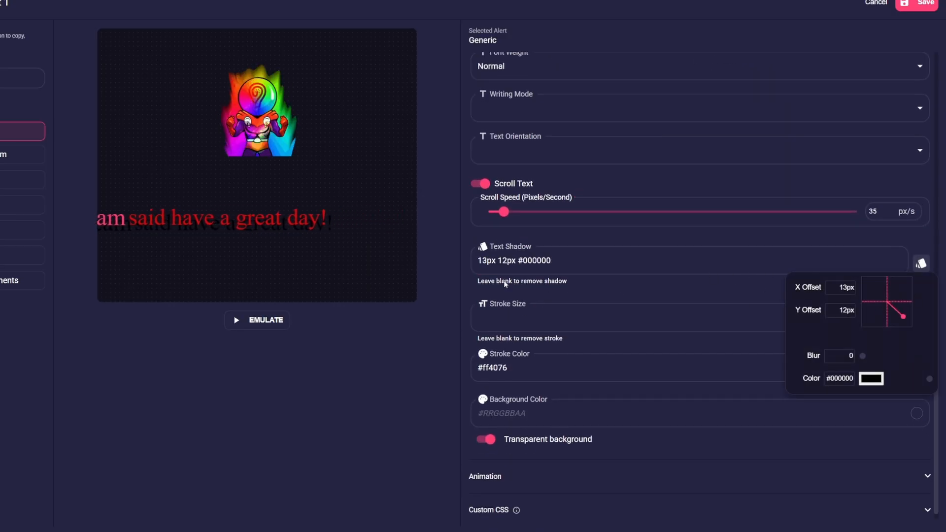
- Reset the text shadow offsets to 0px and give the text a stroke of size 1 in rgb(5, 1, 1)
{"action": "left_click", "coordinate": [573, 321]}
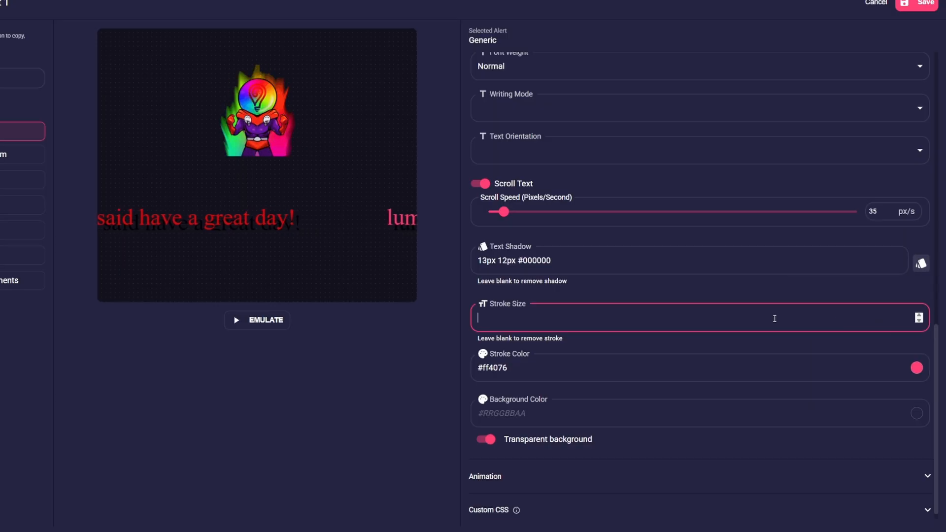
{"action": "scroll", "coordinate": [511, 318], "scroll_direction": "down", "scroll_amount": 1}
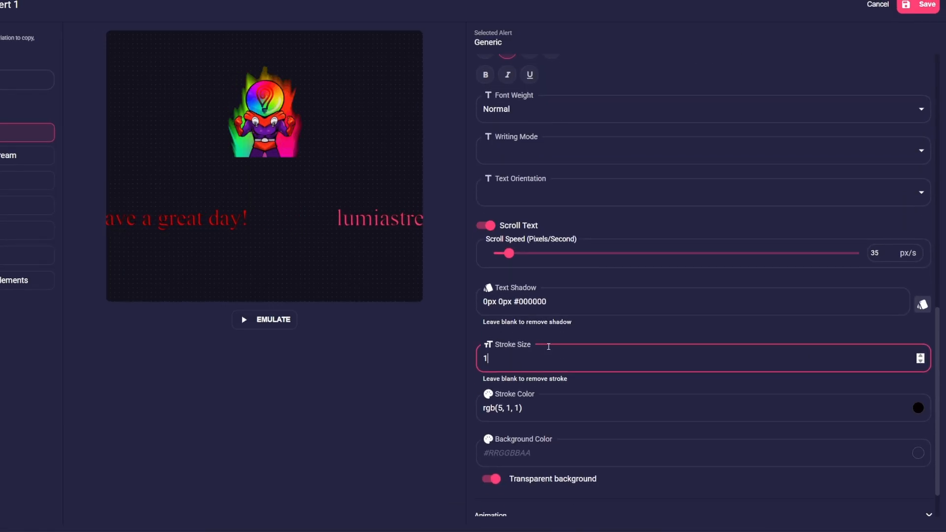
{"action": "left_click", "coordinate": [919, 410]}
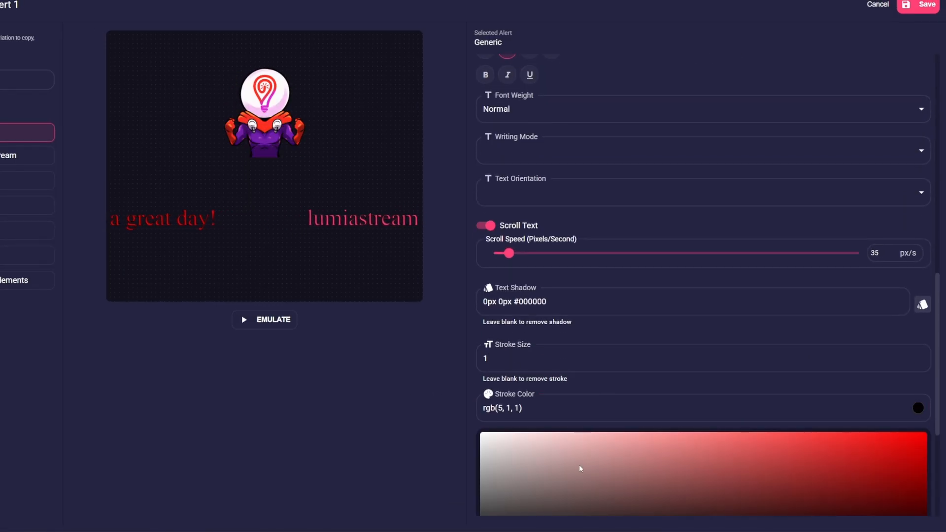
{"action": "left_click", "coordinate": [358, 389]}
- Give the alert text a solid purple background color of rgb(109, 21, 159)
{"action": "scroll", "coordinate": [616, 402], "scroll_direction": "down", "scroll_amount": 2}
{"action": "left_click", "coordinate": [617, 403]}
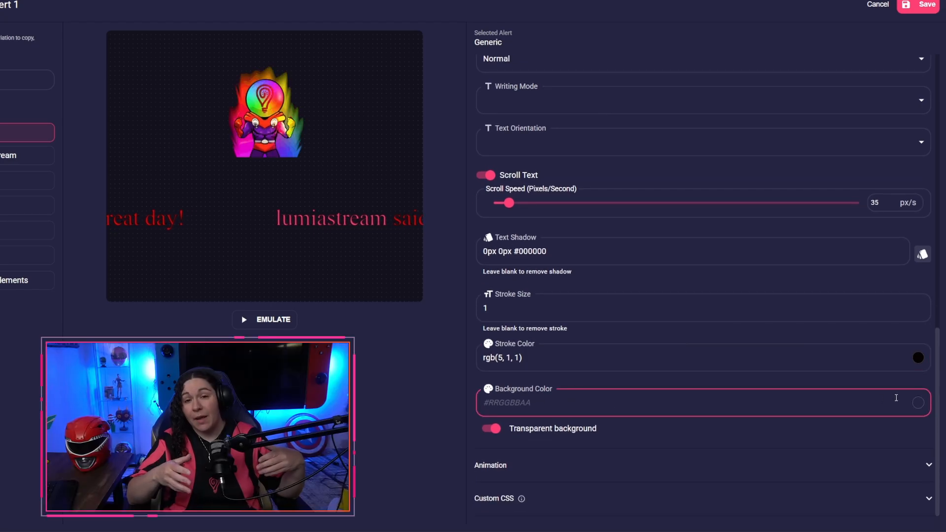
{"action": "left_click", "coordinate": [920, 403]}
{"action": "left_click", "coordinate": [767, 463]}
{"action": "scroll", "coordinate": [573, 374], "scroll_direction": "down", "scroll_amount": 4}
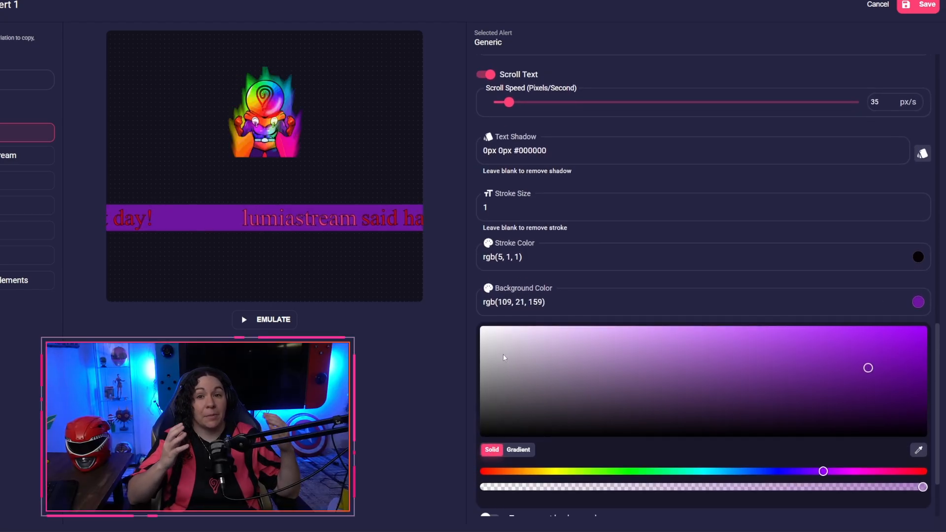
- Set the Generic alert's enter animation to fadeInDown over 5.8 seconds and its exit animation to rotateOutDownRight
{"action": "left_click", "coordinate": [604, 345]}
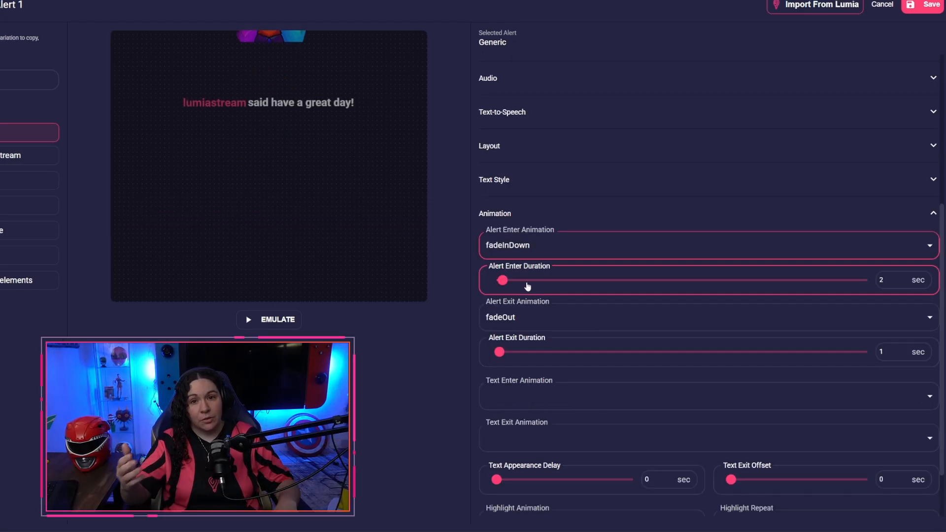
{"action": "scroll", "coordinate": [527, 286], "scroll_direction": "down", "scroll_amount": 1}
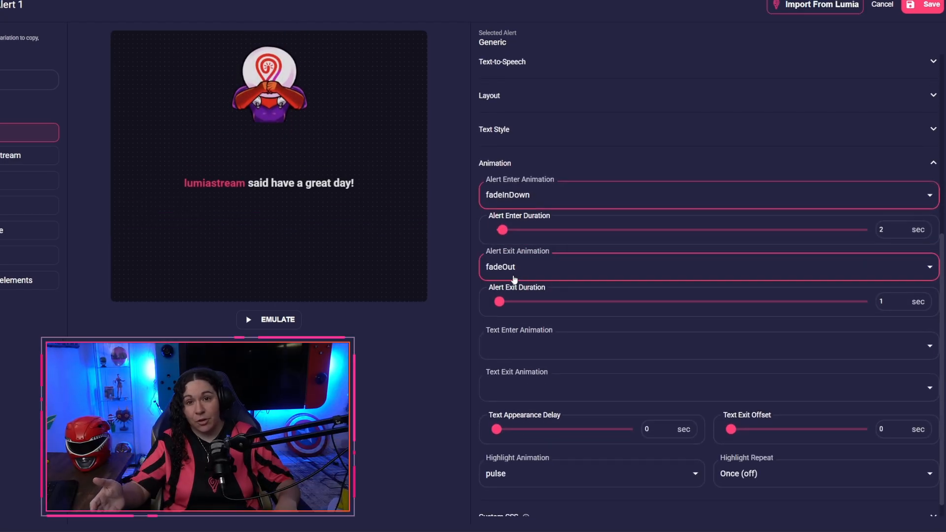
{"action": "left_click_drag", "start_coordinate": [503, 230], "coordinate": [512, 231]}
{"action": "left_click", "coordinate": [507, 268]}
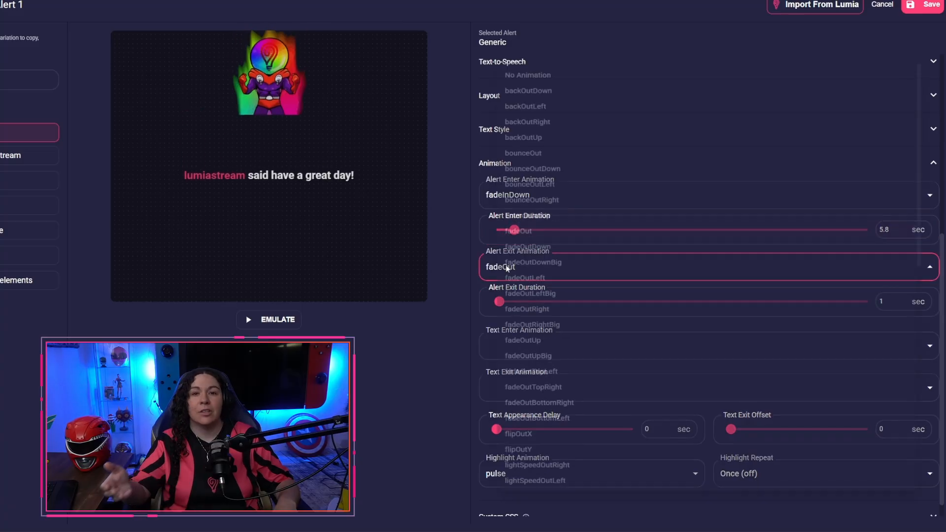
{"action": "left_click", "coordinate": [528, 367]}
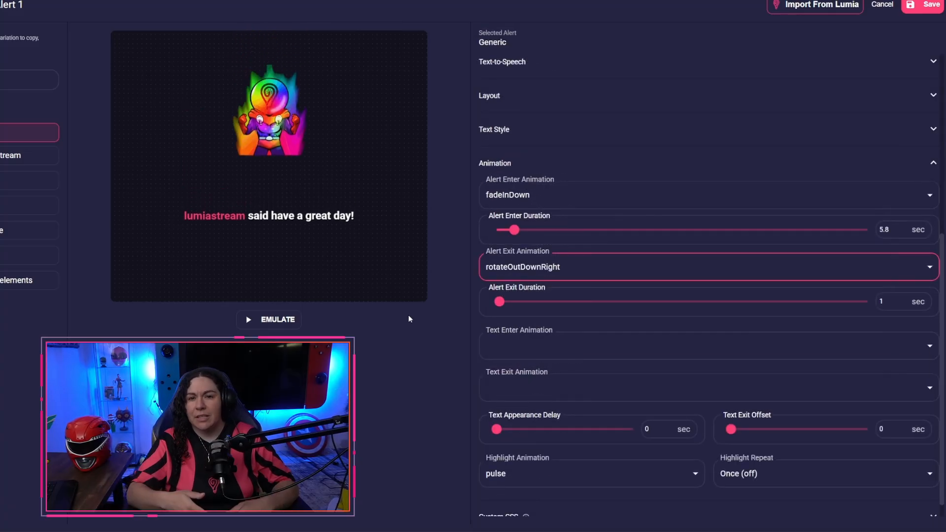
- Set the alert's text enter animation to fadeInRight with a duration of 7.5 seconds
{"action": "left_click", "coordinate": [536, 349]}
{"action": "left_click", "coordinate": [517, 314]}
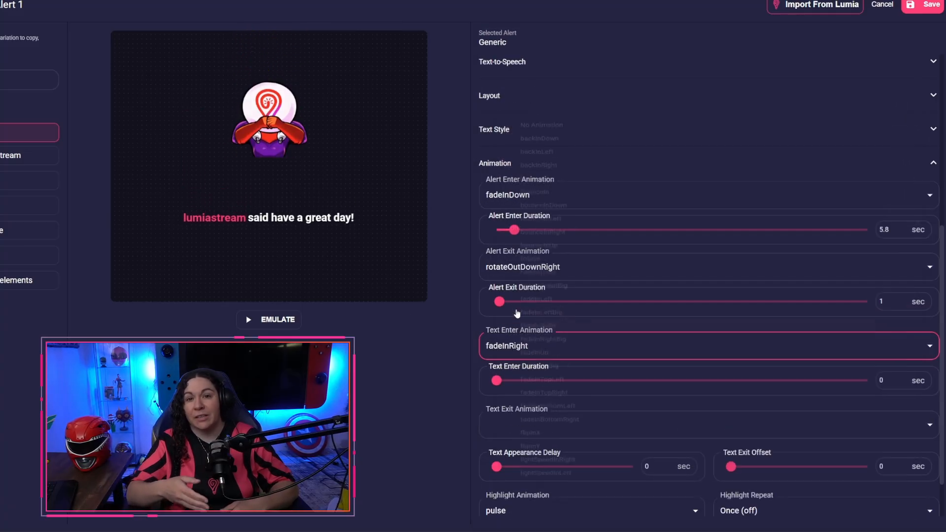
{"action": "left_click", "coordinate": [501, 380]}
{"action": "left_click_drag", "start_coordinate": [501, 380], "coordinate": [521, 383]}
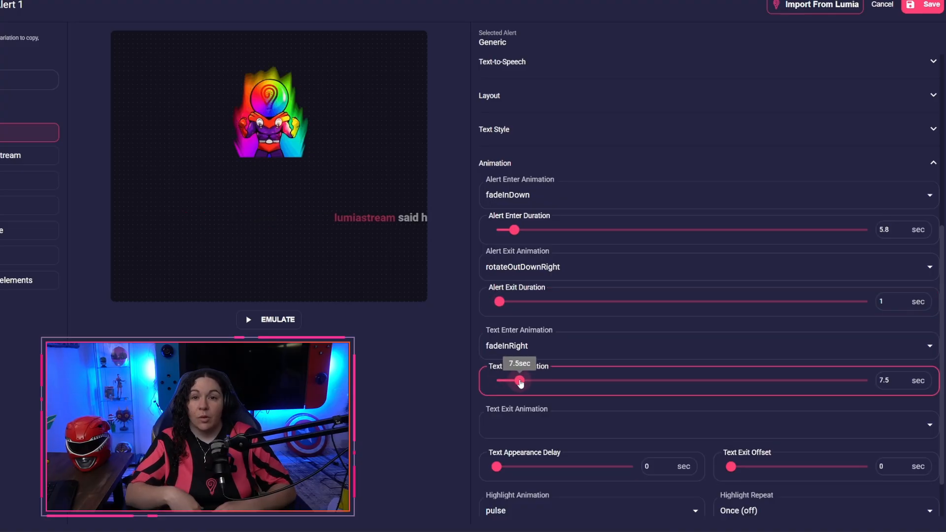
- Set the alert's text exit animation to bounceOutUp with a duration of 4.9 seconds
{"action": "left_click", "coordinate": [510, 416]}
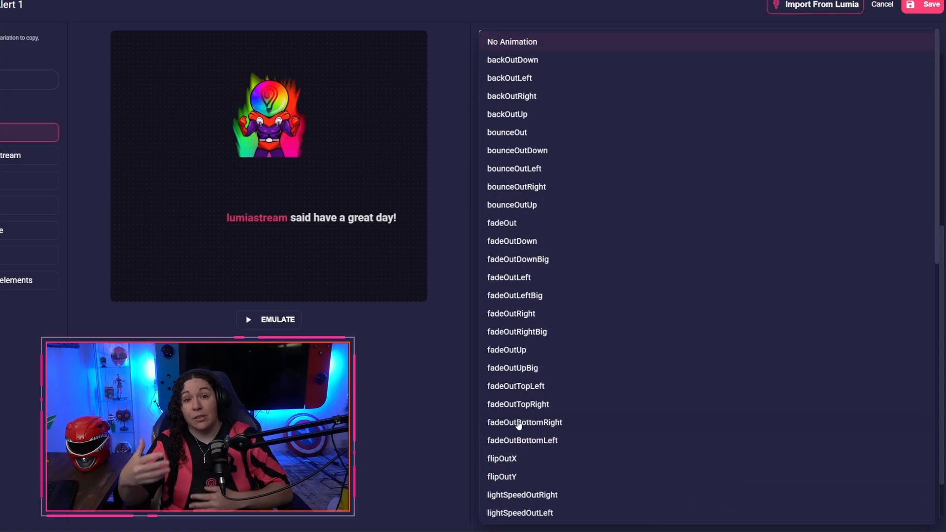
{"action": "left_click", "coordinate": [516, 206]}
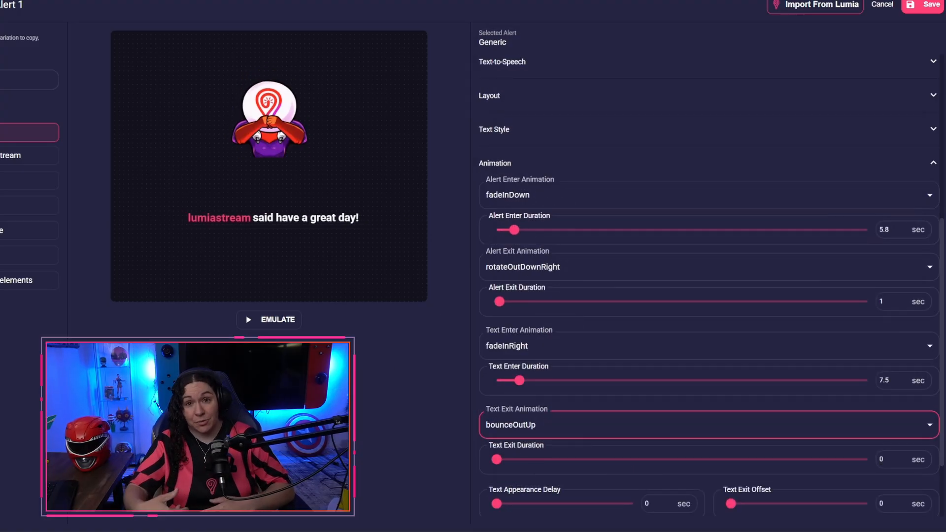
{"action": "scroll", "coordinate": [506, 430], "scroll_direction": "down", "scroll_amount": 1}
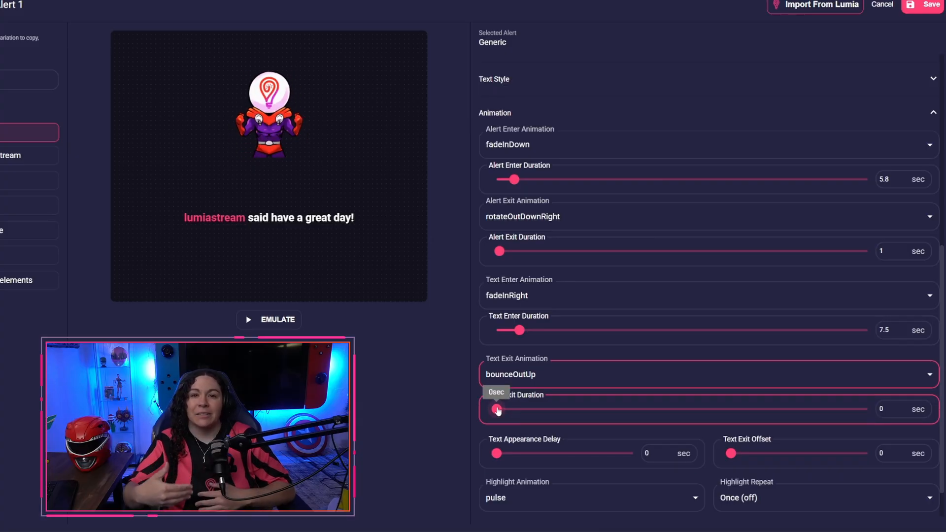
{"action": "left_click_drag", "start_coordinate": [498, 411], "coordinate": [513, 413]}
- Set the text appearance delay to 3.7 seconds and the text exit offset to 4.4 seconds, and emulate the alert
{"action": "left_click_drag", "start_coordinate": [501, 458], "coordinate": [511, 456]}
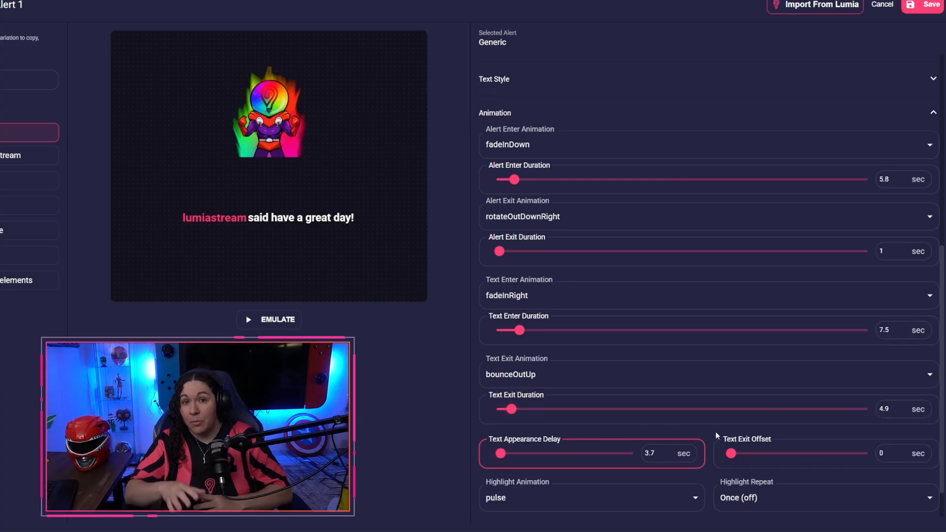
{"action": "left_click", "coordinate": [270, 324]}
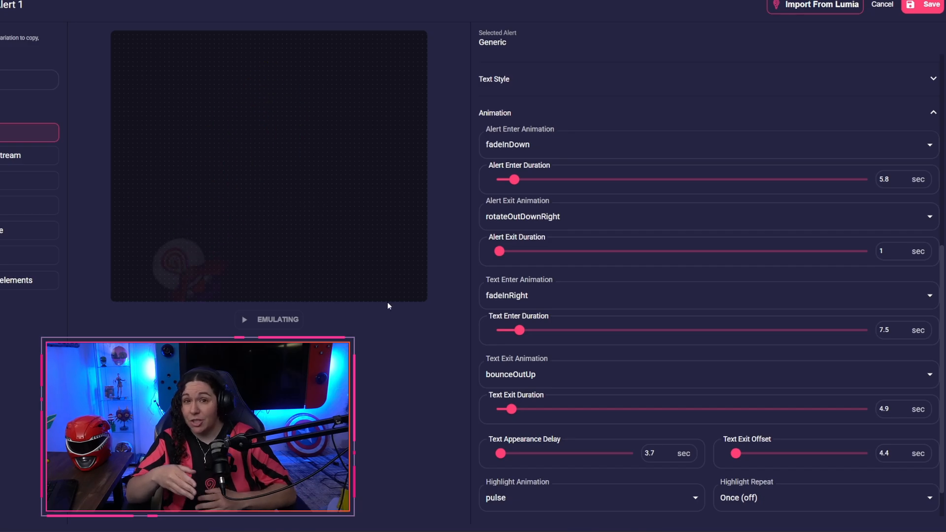
- Set the Generic alert's highlight animation to heartBeat and choose its highlight repeat option
{"action": "scroll", "coordinate": [558, 376], "scroll_direction": "down", "scroll_amount": 1}
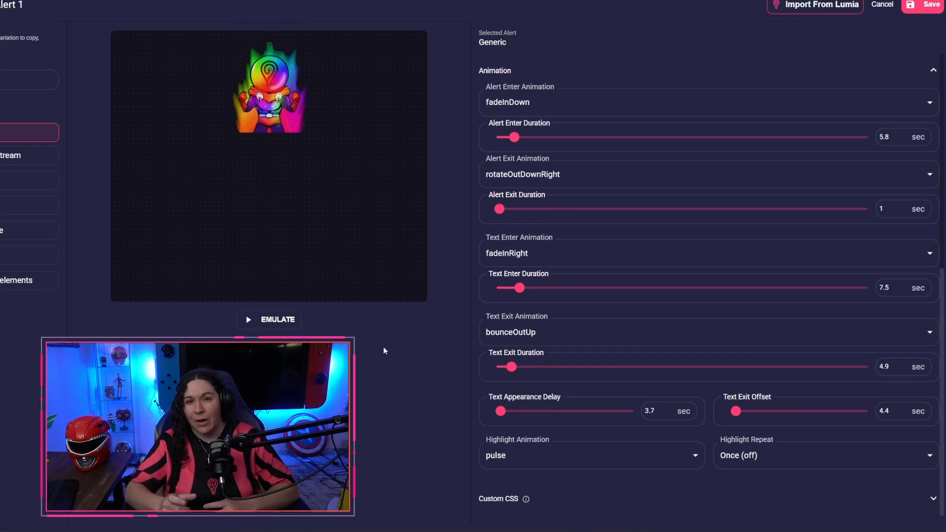
{"action": "left_click", "coordinate": [513, 456]}
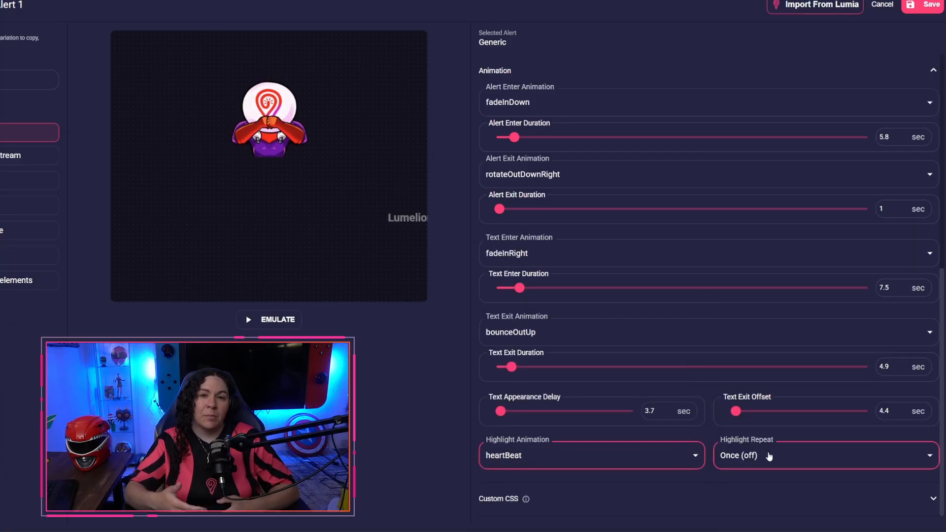
{"action": "left_click", "coordinate": [749, 455]}
{"action": "left_click", "coordinate": [734, 454]}
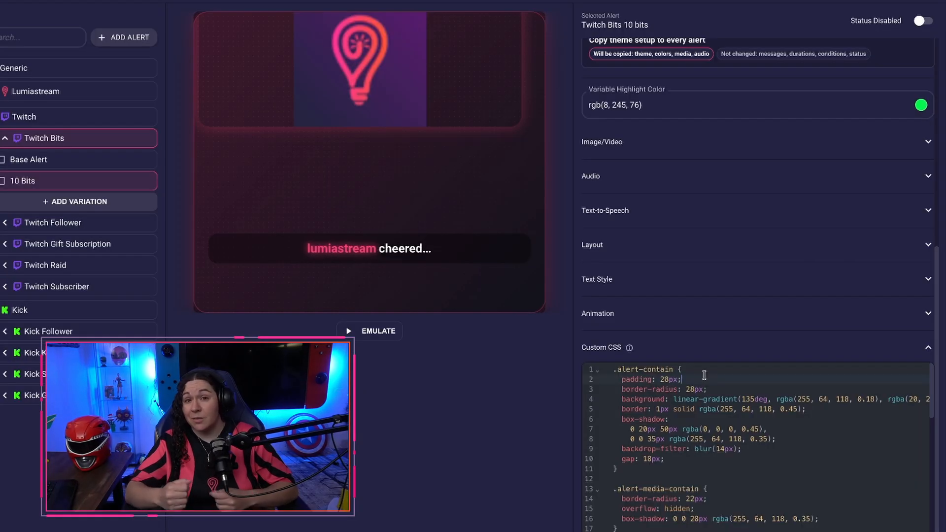
- Browse the selector suggestions for "." and "con" on a new first line of the Twitch Bits 10 bits alert's custom CSS
{"action": "key", "text": "Return"}
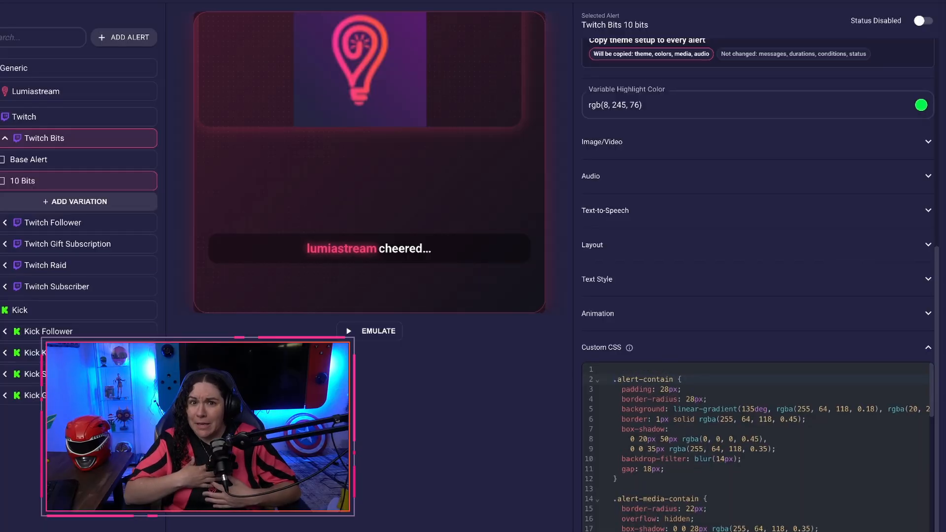
{"action": "type", "text": "."}
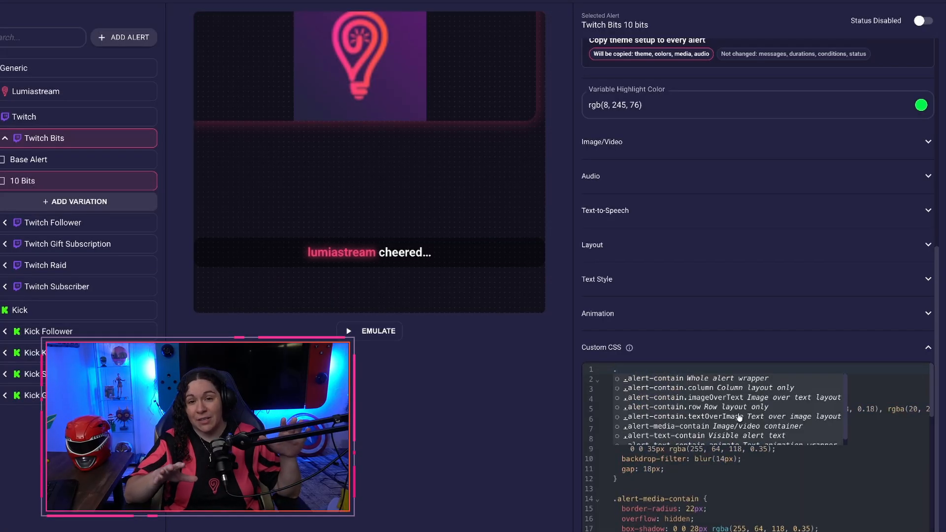
{"action": "scroll", "coordinate": [733, 390], "scroll_direction": "down", "scroll_amount": 1}
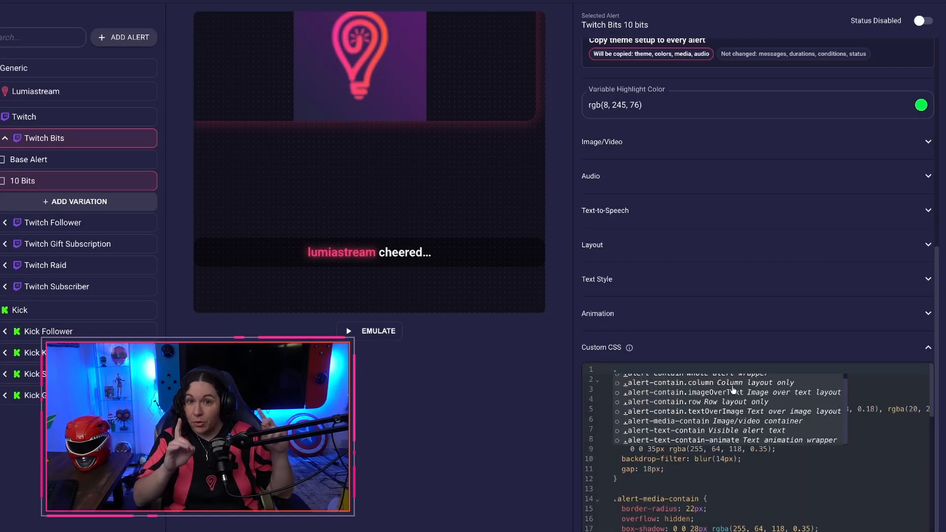
{"action": "key", "text": "BackSpace"}
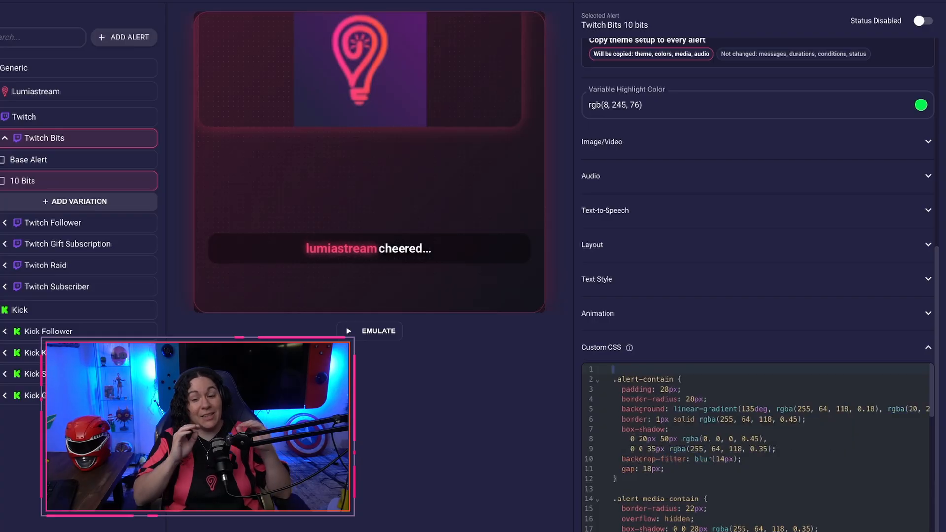
{"action": "type", "text": "con"}
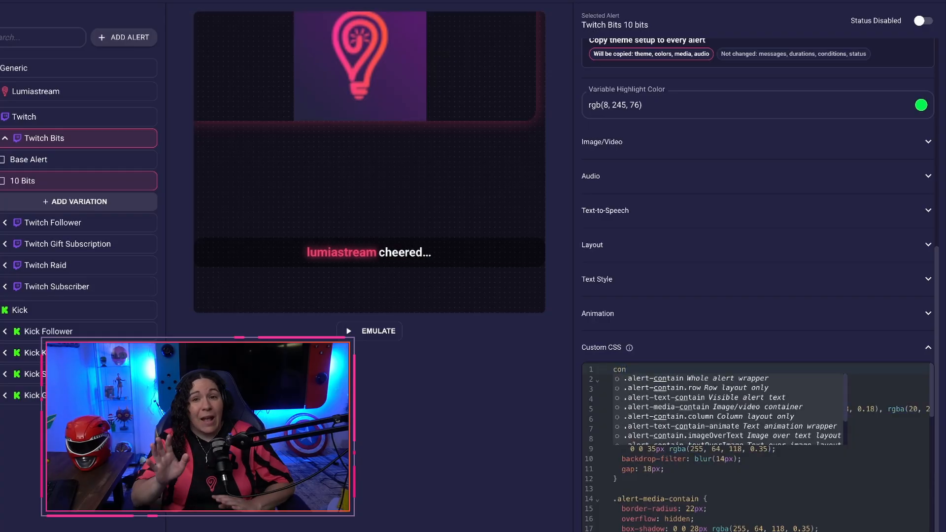
{"action": "scroll", "coordinate": [722, 396], "scroll_direction": "down", "scroll_amount": 2}
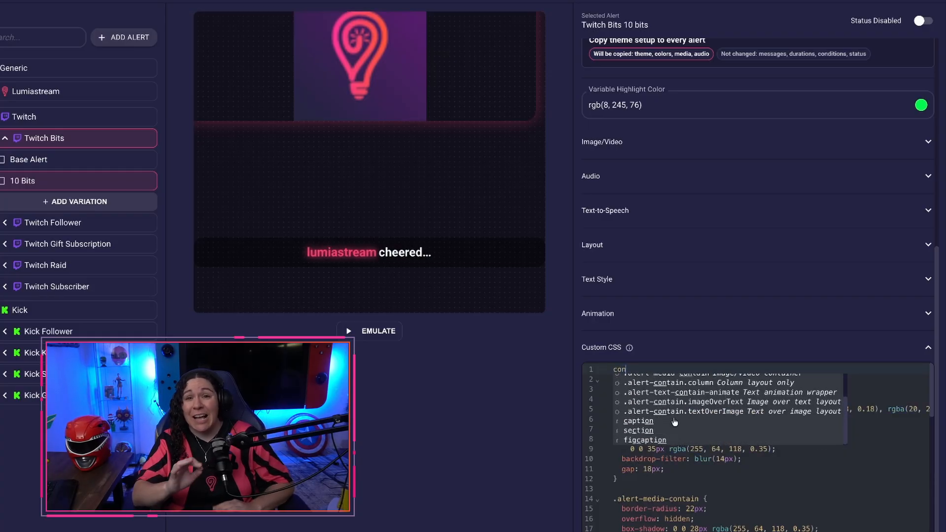
{"action": "scroll", "coordinate": [680, 381], "scroll_direction": "down", "scroll_amount": 3}
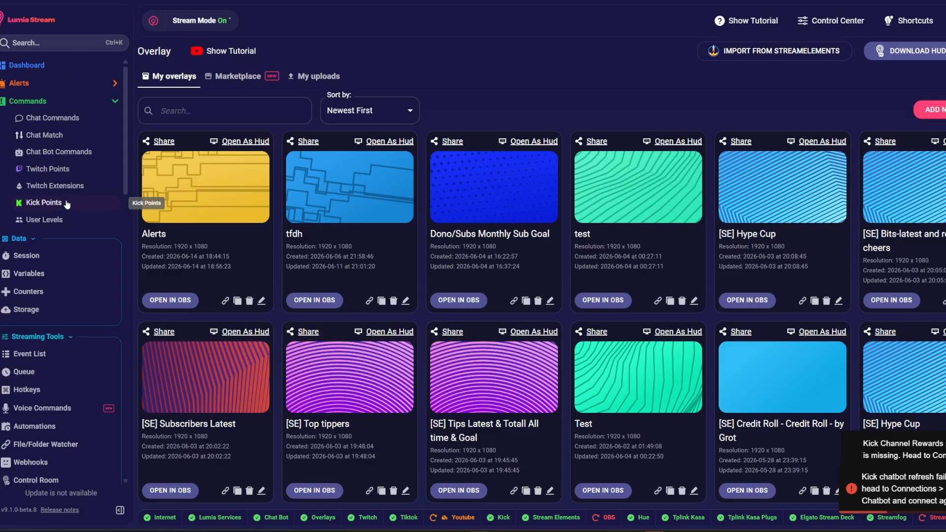
- Open the Twitch Bits alert settings among Lumia Stream's main alerts
{"action": "left_click", "coordinate": [30, 83]}
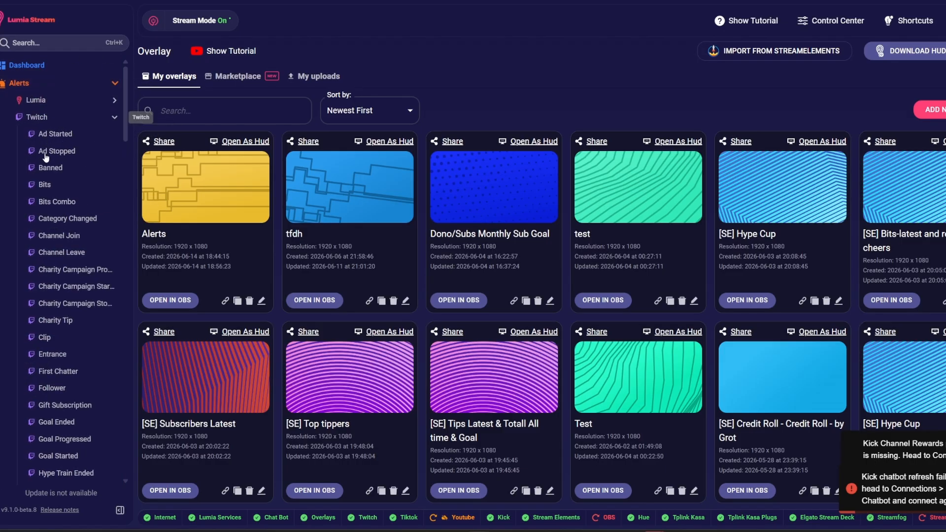
{"action": "left_click", "coordinate": [45, 186]}
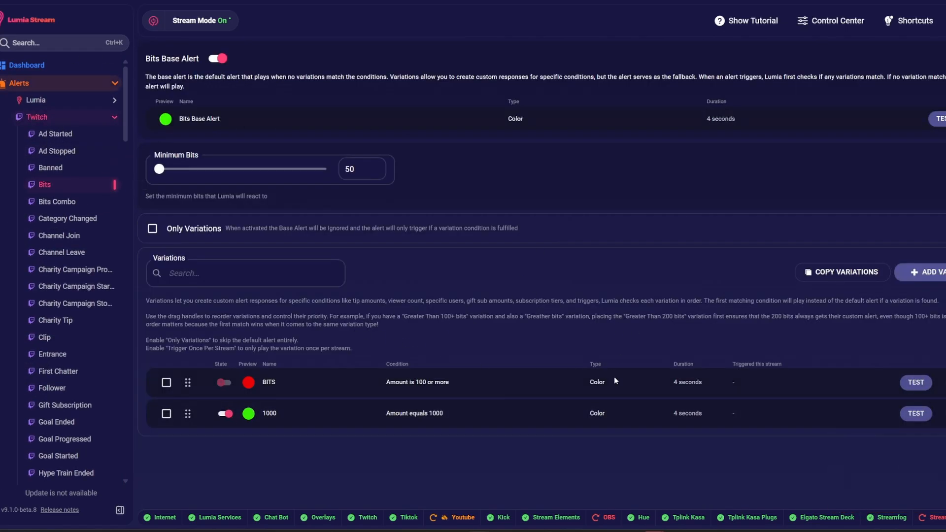
- Switch to the Lumia Stream overlay editor and start an import from Lumia in the Alert 1 layer's alert settings
{"action": "mouse_move", "coordinate": [477, 531]}
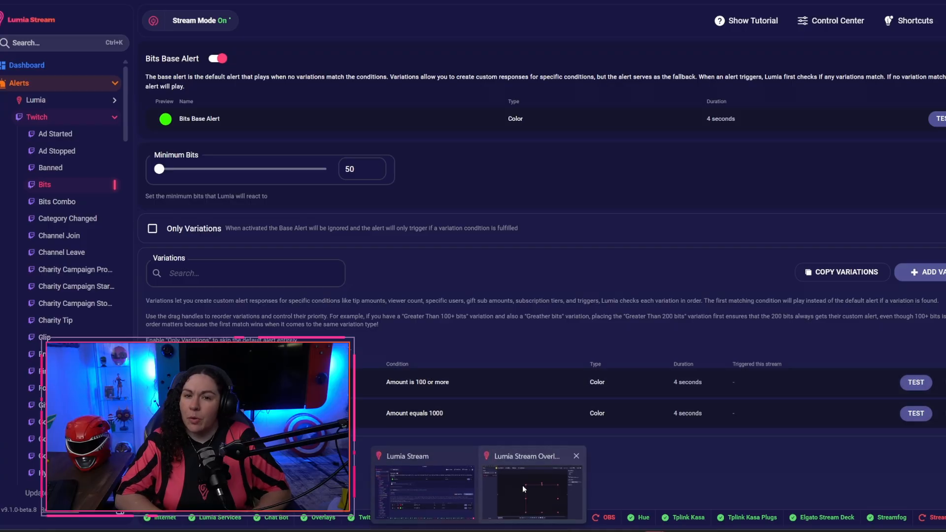
{"action": "left_click", "coordinate": [529, 478]}
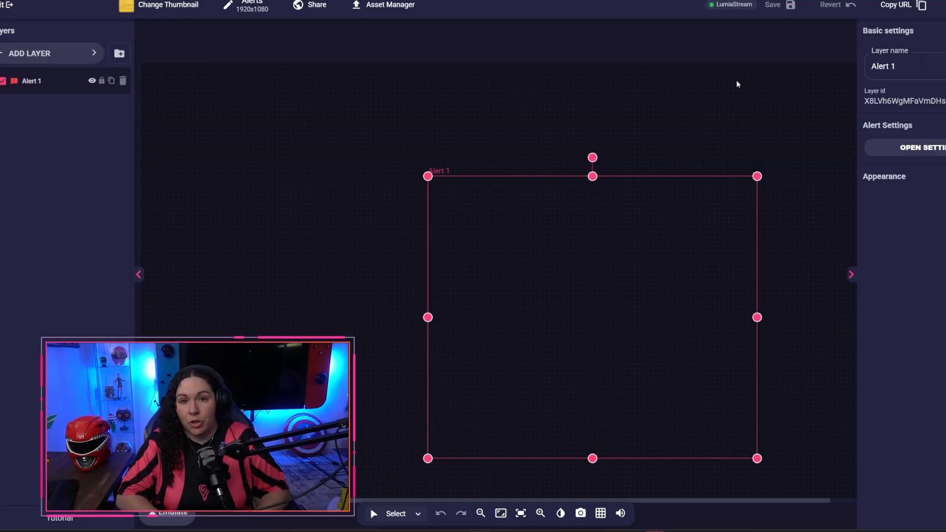
{"action": "left_click", "coordinate": [922, 148]}
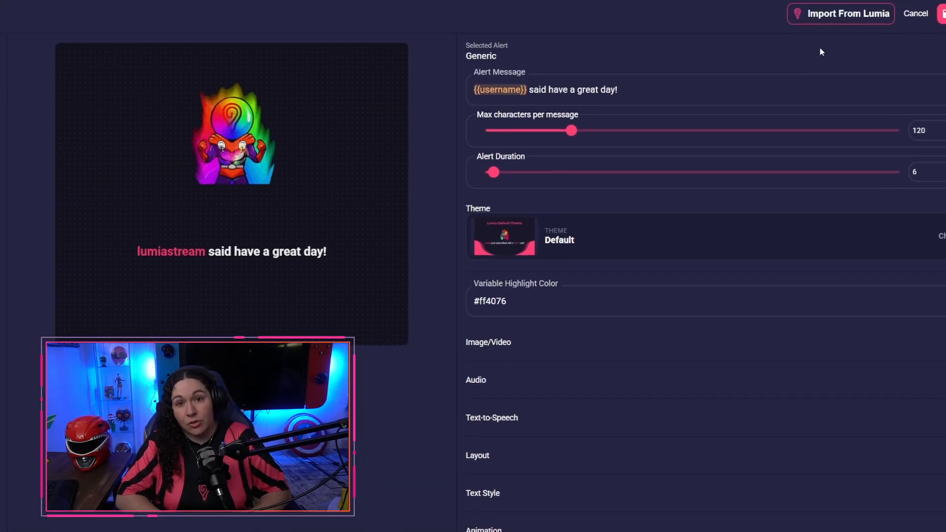
{"action": "left_click", "coordinate": [795, 25]}
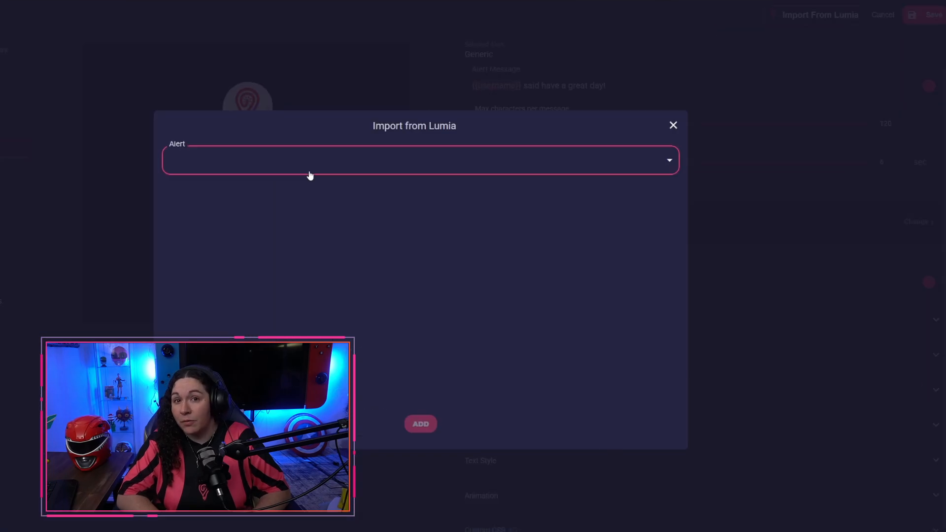
- Select Twitch as the import platform and Twitch Bits as the alert type, keeping All Variations
{"action": "left_click", "coordinate": [289, 168]}
{"action": "left_click", "coordinate": [205, 359]}
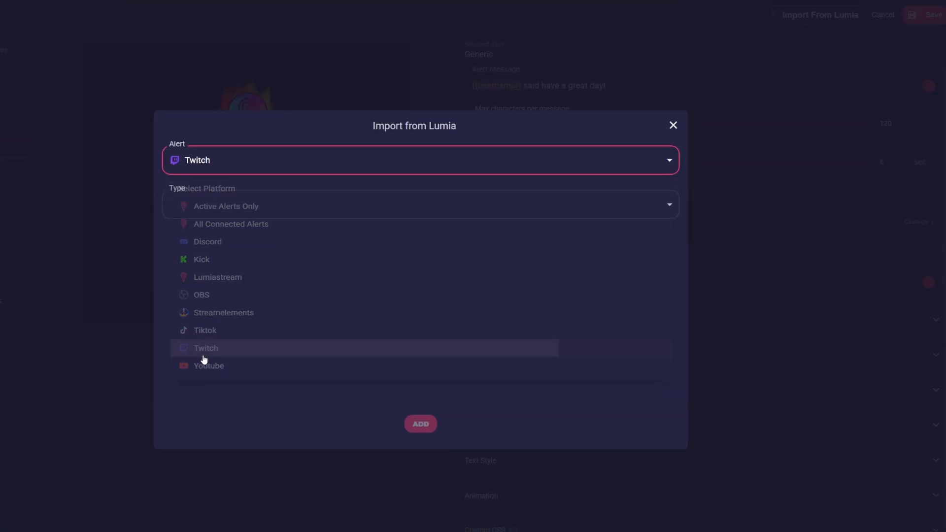
{"action": "left_click", "coordinate": [212, 202]}
{"action": "left_click", "coordinate": [215, 165]}
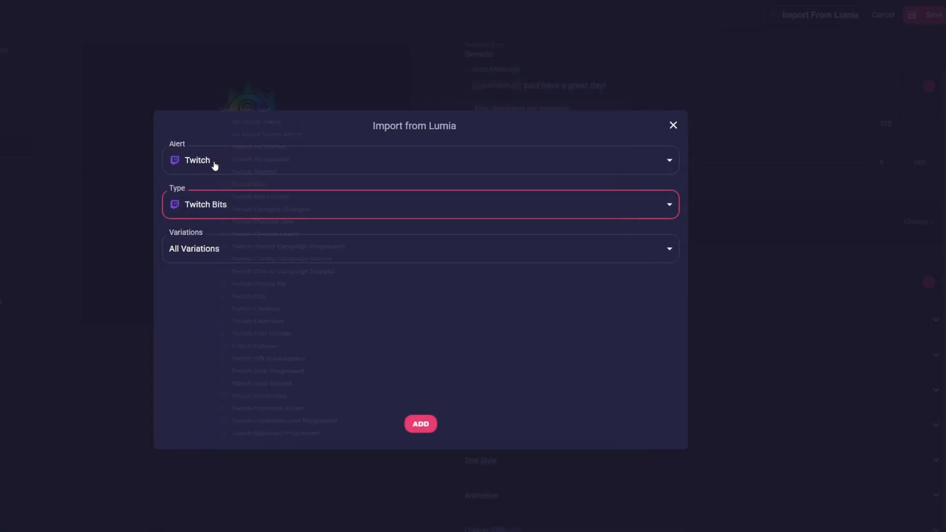
{"action": "left_click", "coordinate": [205, 253]}
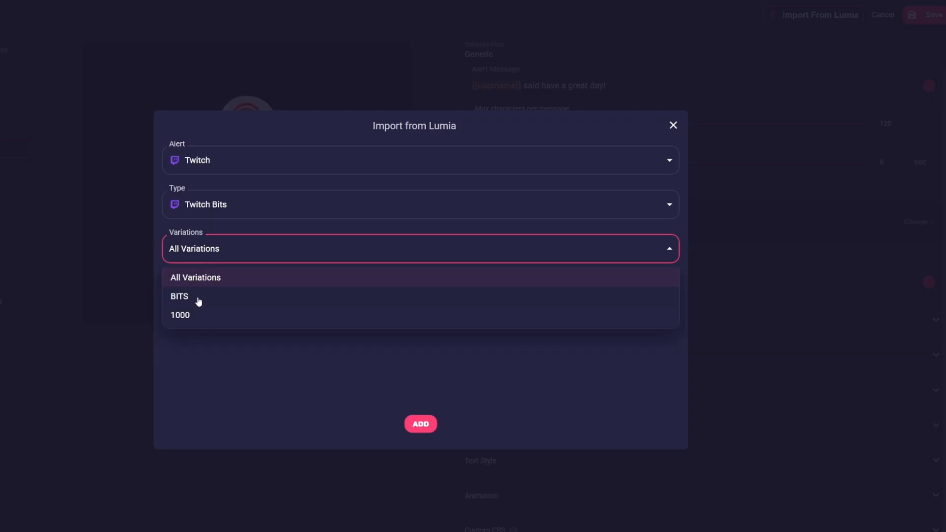
{"action": "left_click", "coordinate": [281, 362]}
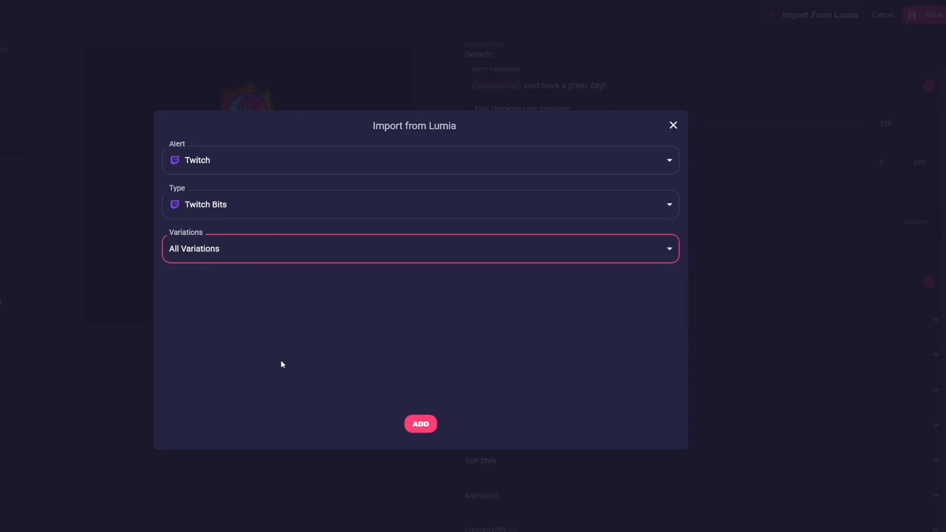
- Review the platform, type and variation choices, then import the Twitch Bits alert with All Variations into the overlay
{"action": "left_click", "coordinate": [215, 165]}
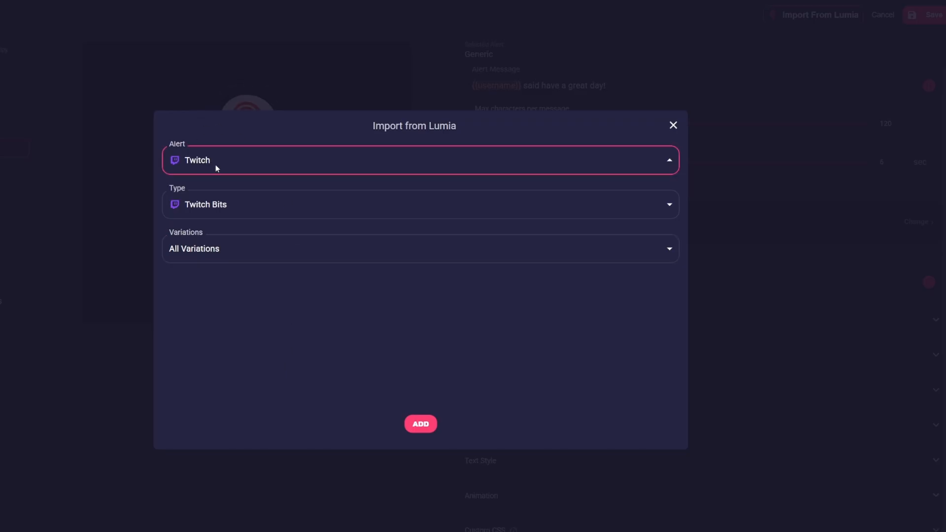
{"action": "left_click", "coordinate": [230, 414]}
{"action": "left_click", "coordinate": [227, 206]}
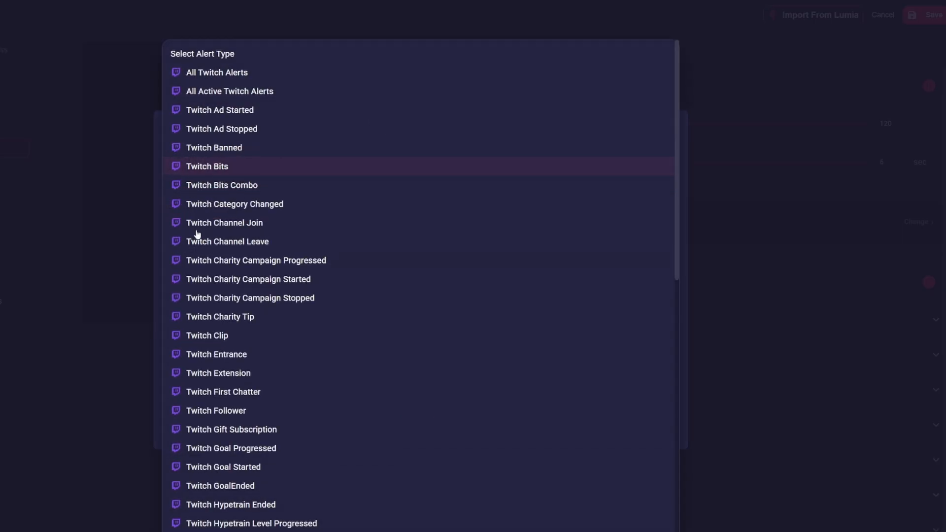
{"action": "left_click", "coordinate": [204, 170]}
{"action": "left_click", "coordinate": [241, 249]}
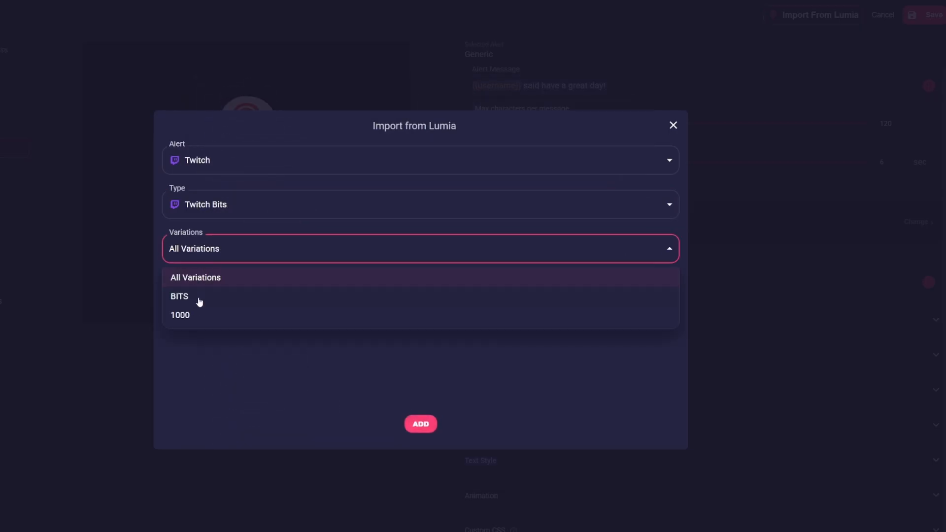
{"action": "left_click", "coordinate": [421, 424]}
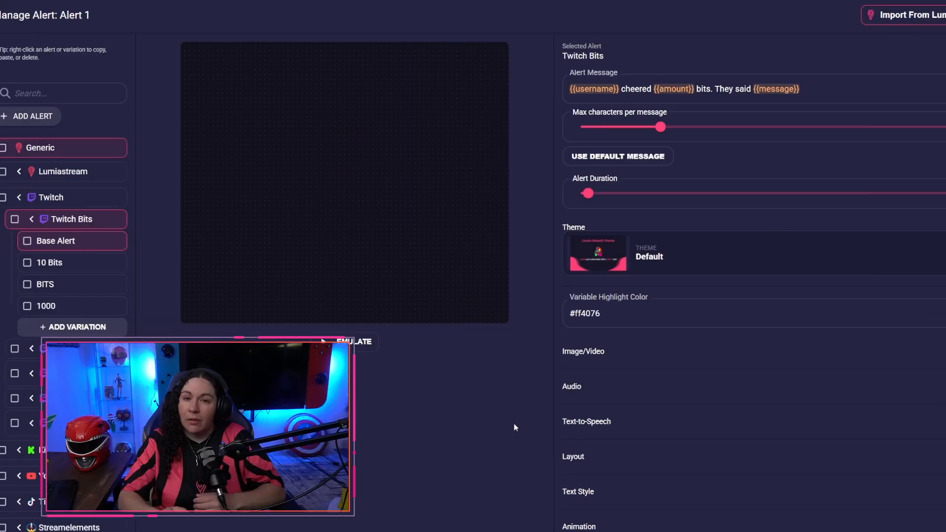
- Change the alert message of the imported Twitch Bits 1000 variation to "{{username}} bitties!!!!"
{"action": "left_click", "coordinate": [59, 305]}
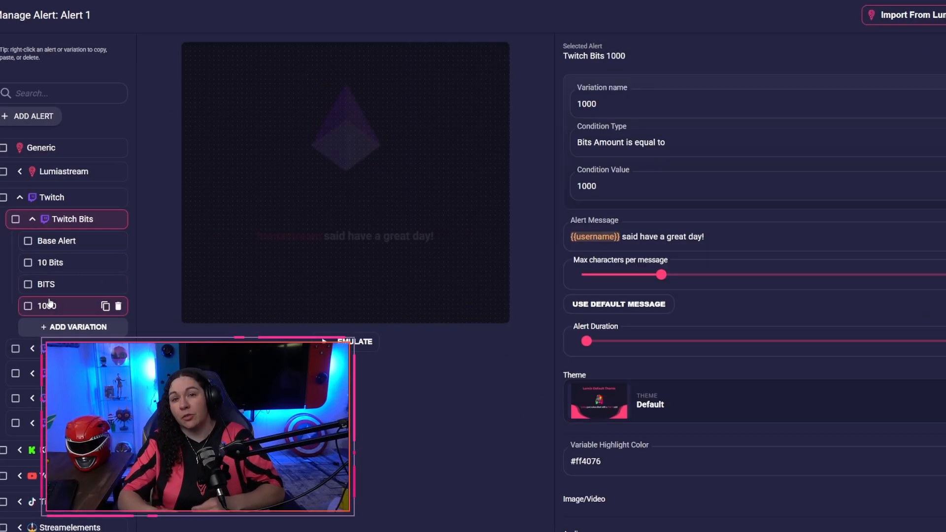
{"action": "left_click_drag", "start_coordinate": [707, 237], "coordinate": [622, 237]}
{"action": "type", "text": "bitties!@"}
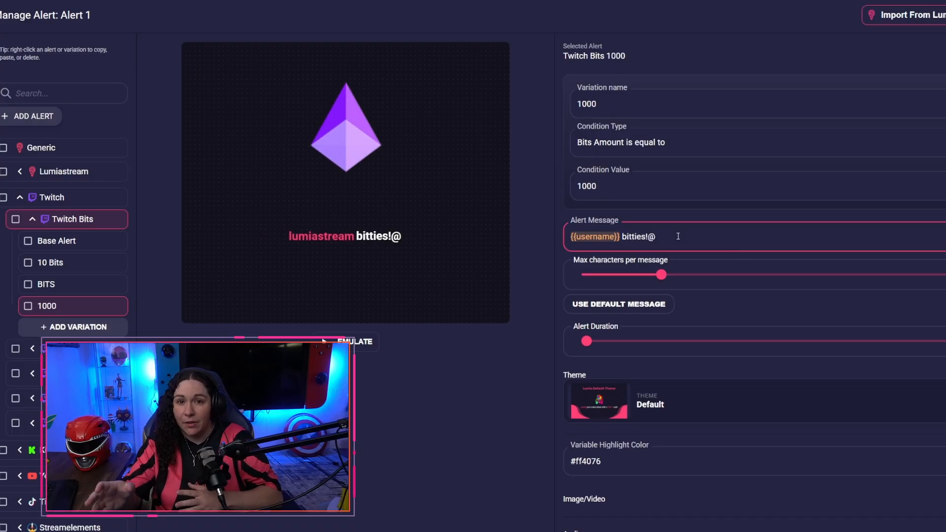
{"action": "key", "text": "BackSpace"}
{"action": "type", "text": "!!!!"}
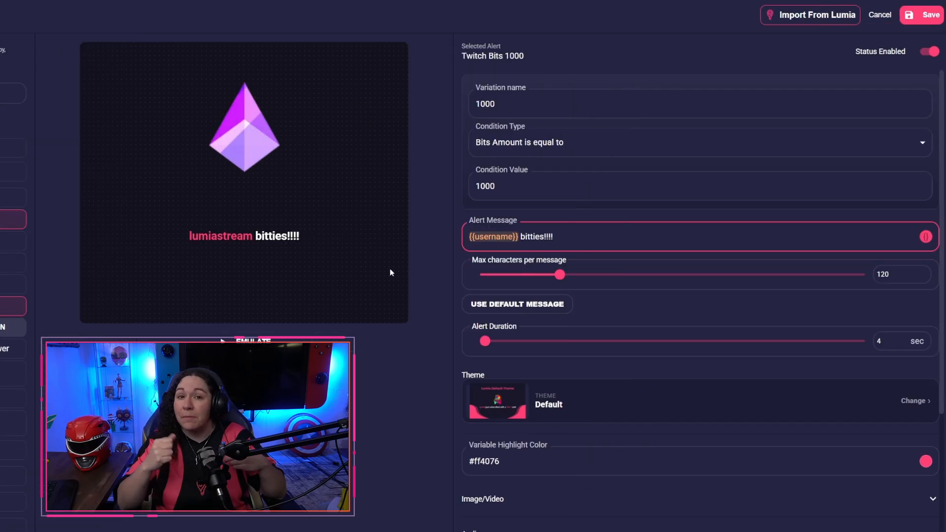
- Look through the Twitch Bits 1000 variation's settings and expand its image and video options
{"action": "scroll", "coordinate": [598, 330], "scroll_direction": "down", "scroll_amount": 4}
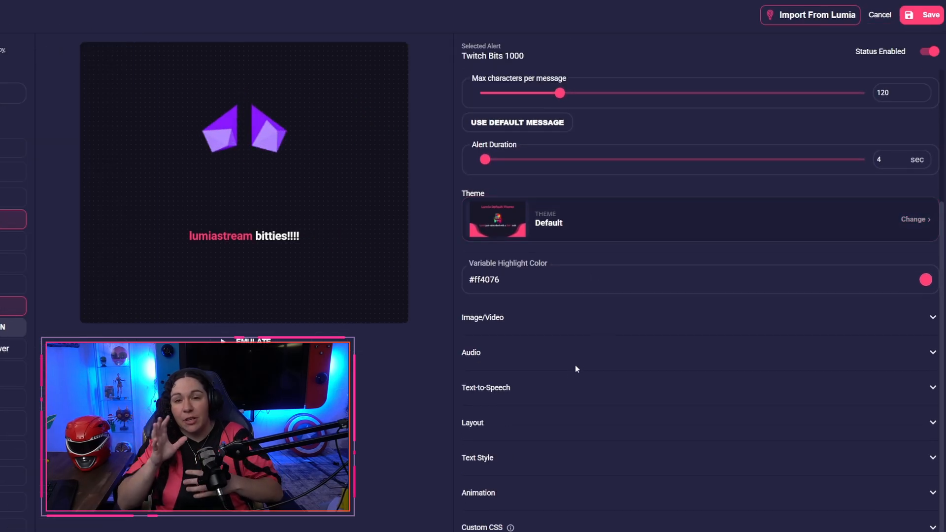
{"action": "scroll", "coordinate": [572, 367], "scroll_direction": "up", "scroll_amount": 4}
{"action": "scroll", "coordinate": [548, 350], "scroll_direction": "down", "scroll_amount": 3}
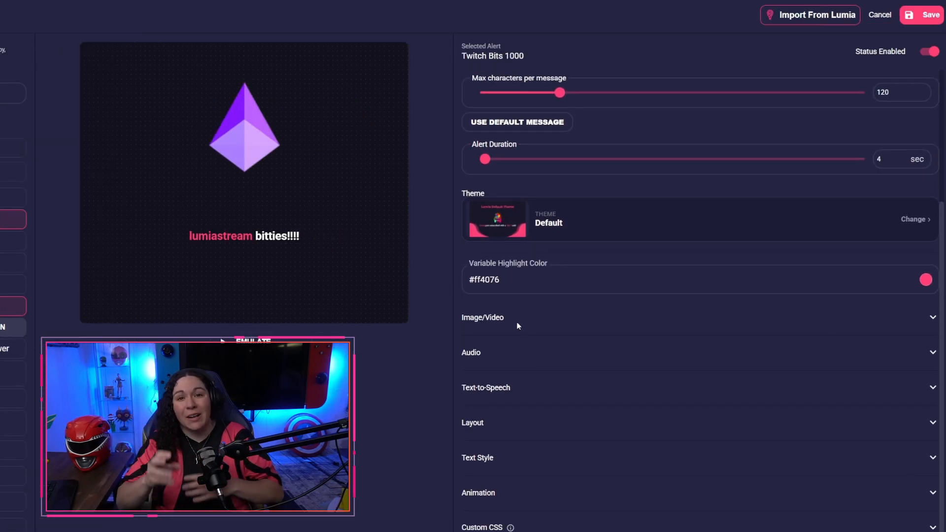
{"action": "left_click", "coordinate": [513, 325]}
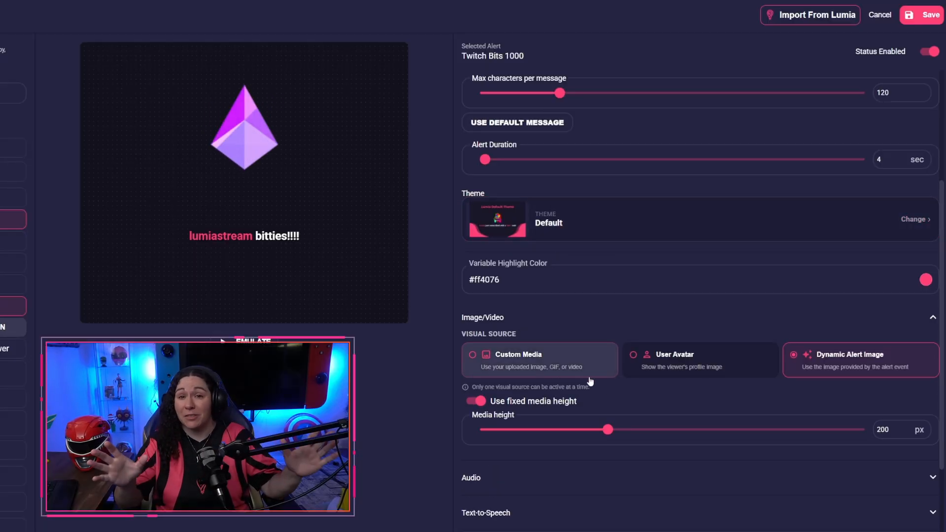